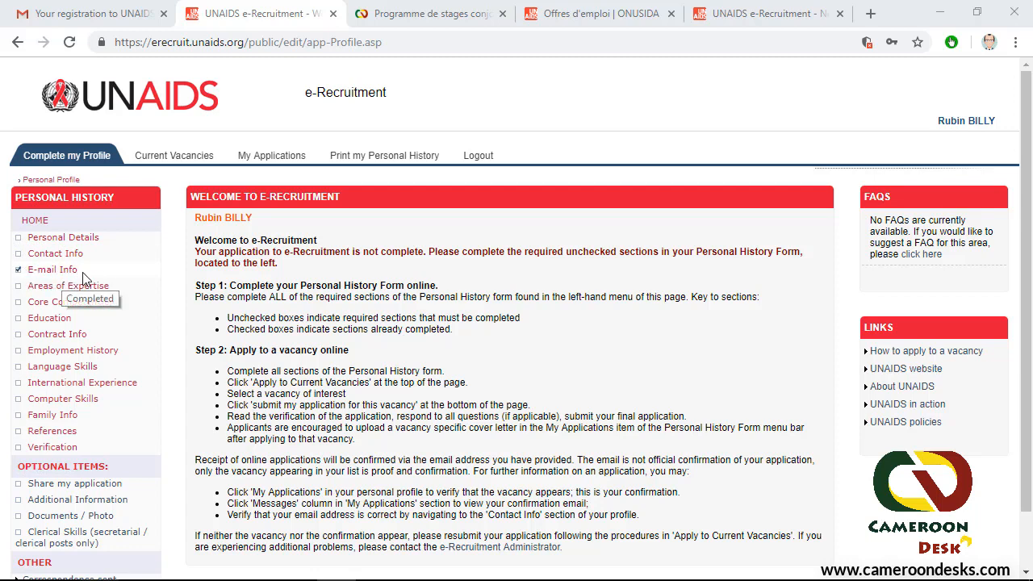
- Open the Personal Details section and set the civil status to Single, keeping Cameroon as the present nationality
left_click(51, 239)
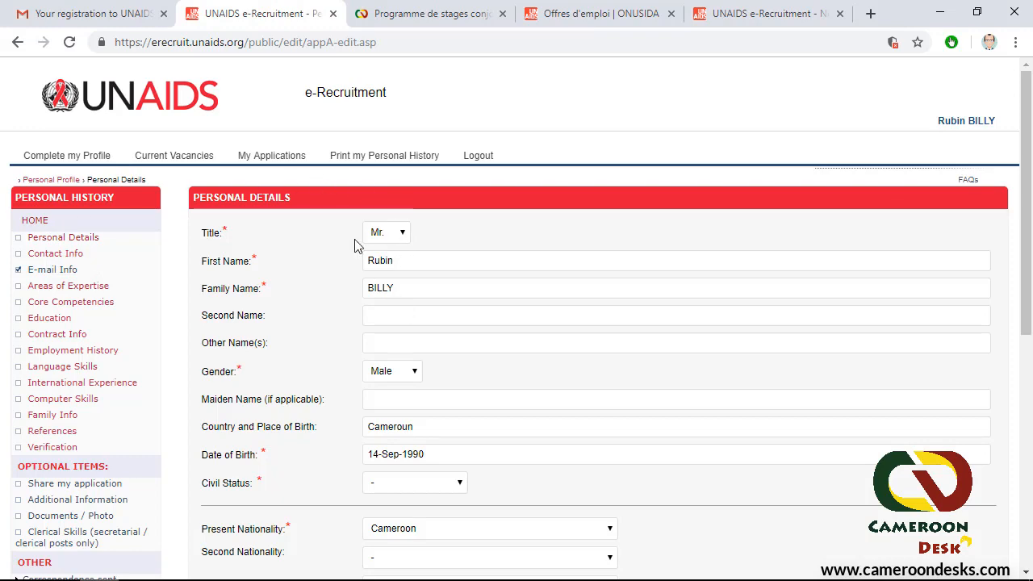
scroll(369, 334, "down", 4)
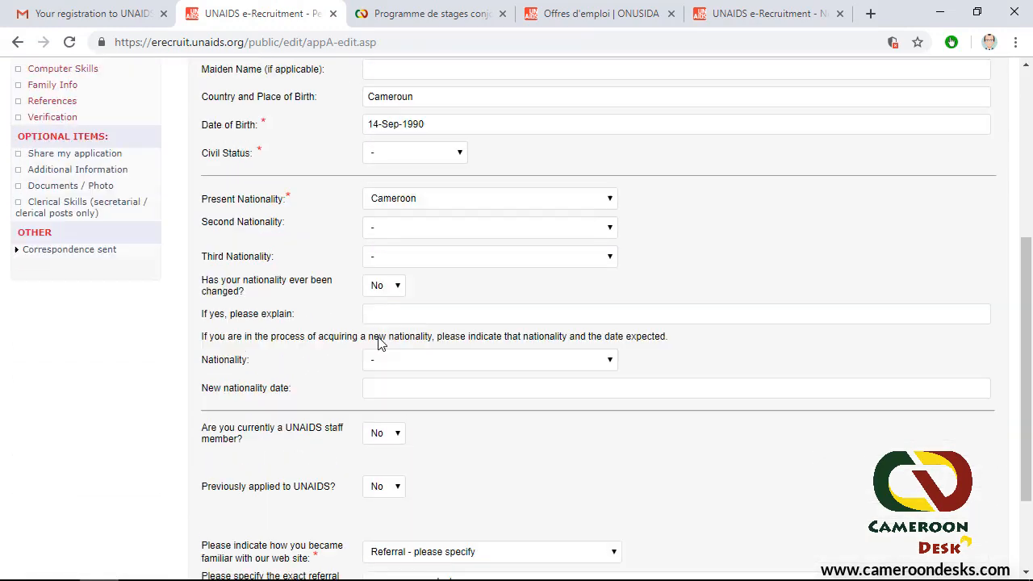
scroll(380, 341, "up", 2)
scroll(359, 253, "up", 2)
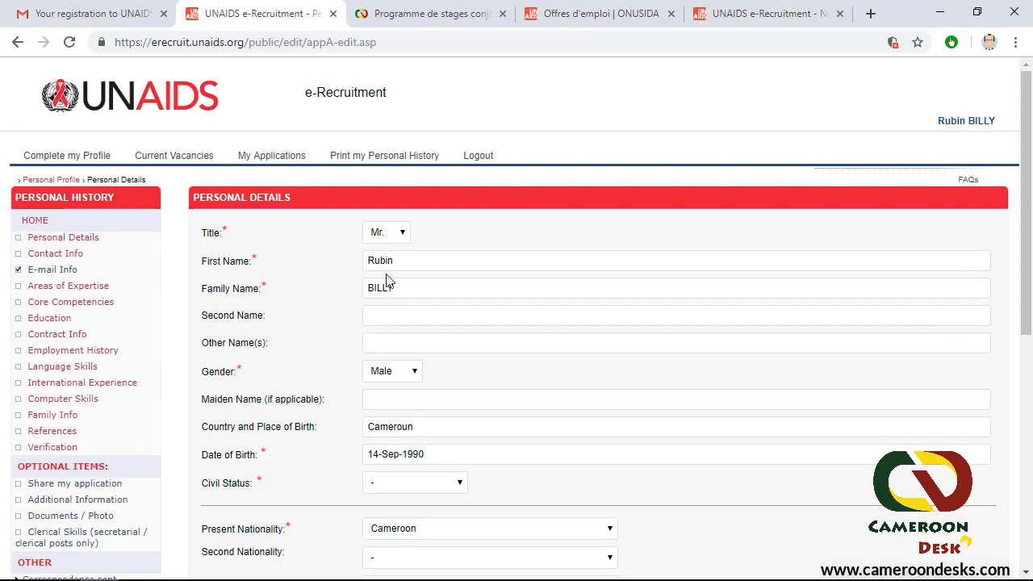
scroll(385, 279, "down", 1)
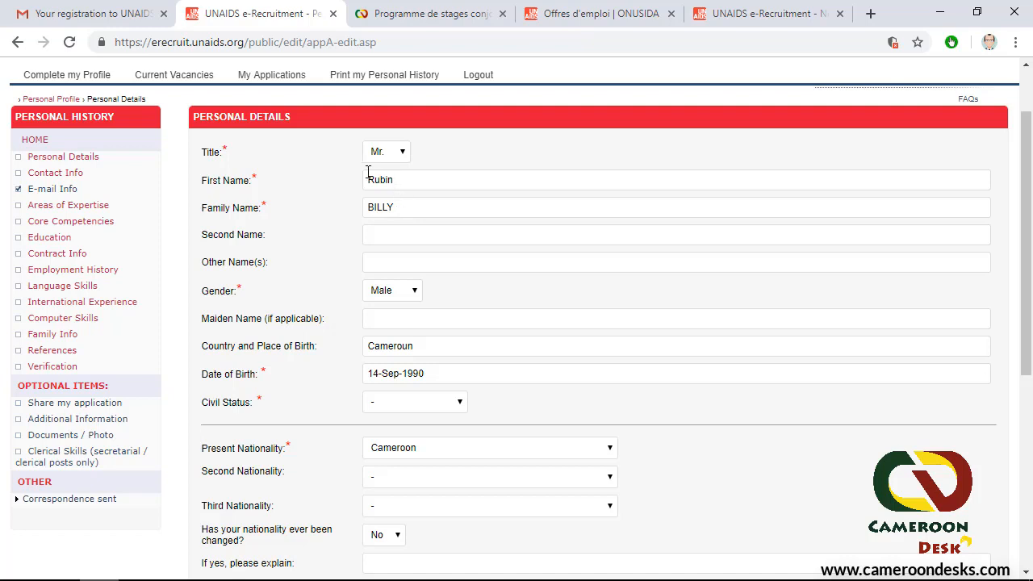
scroll(367, 281, "down", 1)
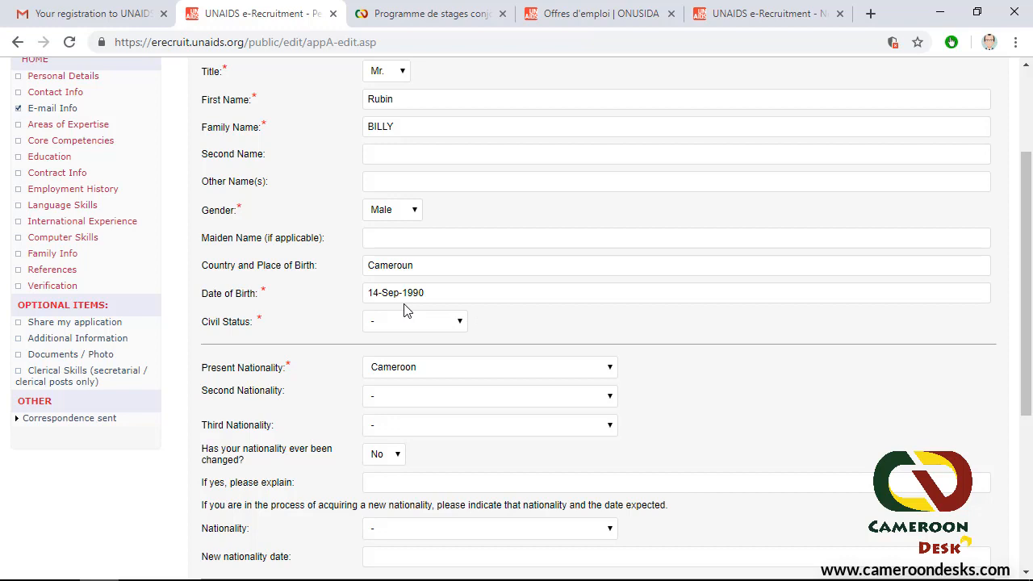
left_click(413, 323)
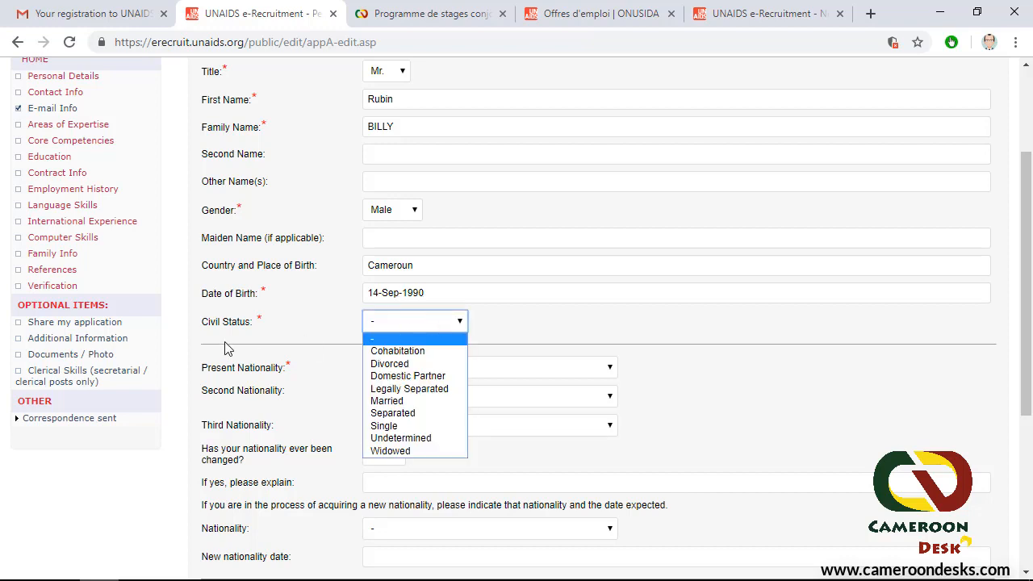
left_click(385, 426)
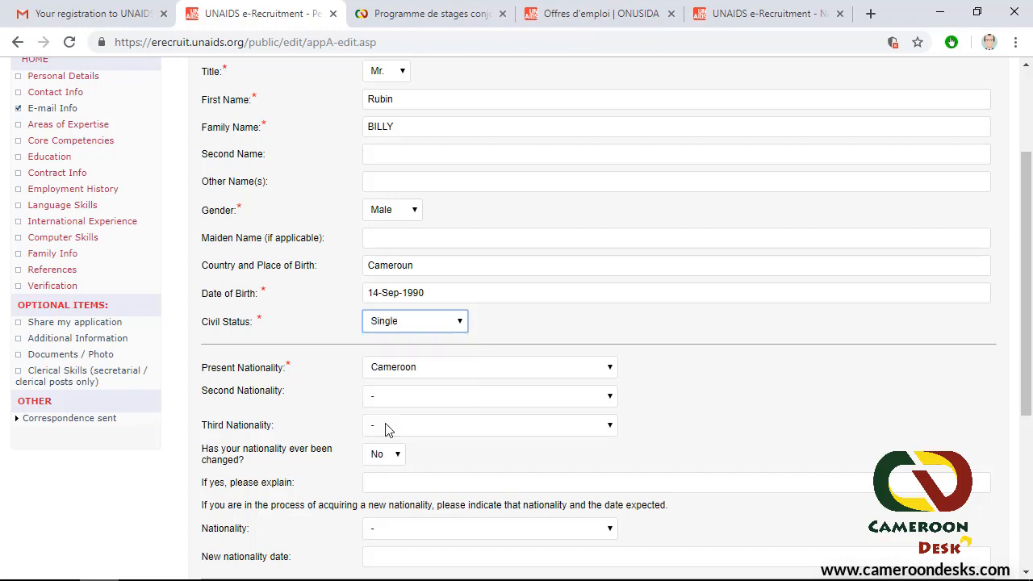
left_click(414, 375)
left_click(413, 375)
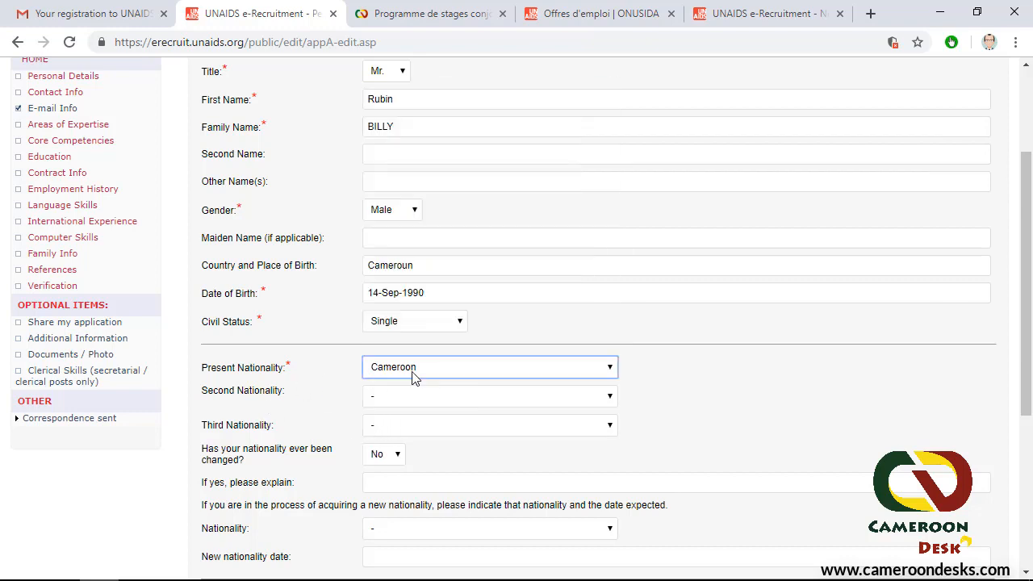
left_click(331, 369)
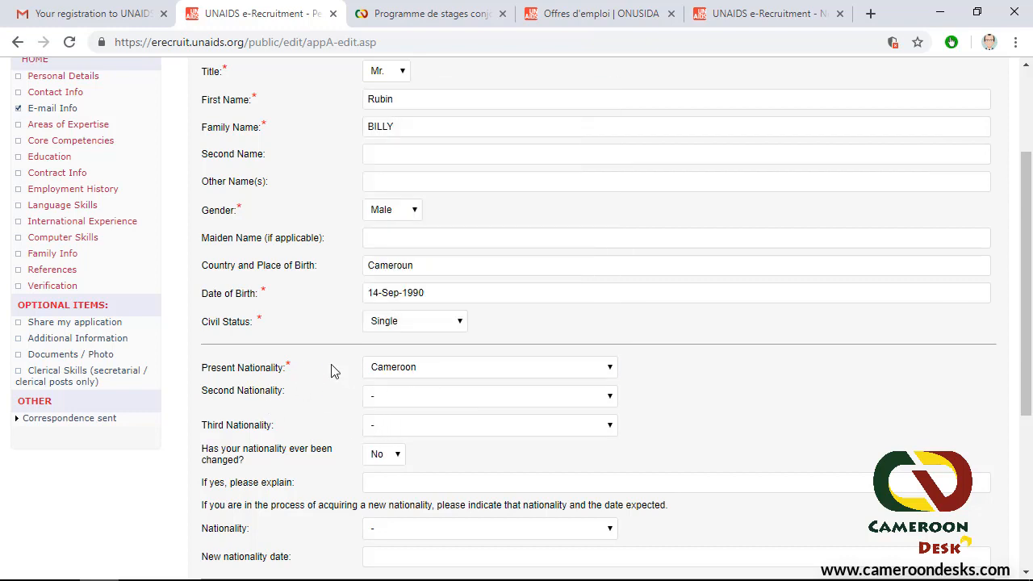
scroll(329, 357, "down", 3)
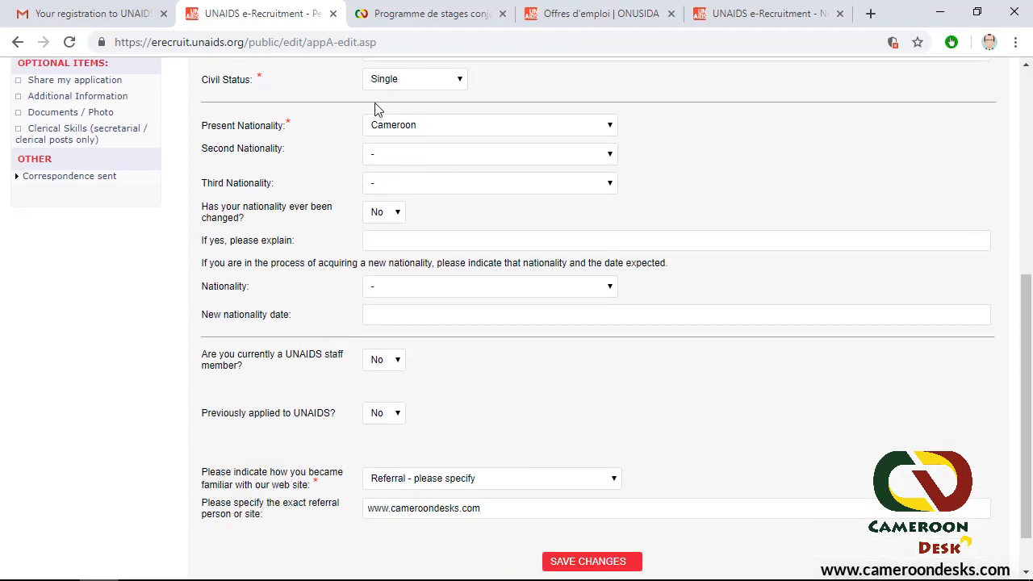
scroll(376, 226, "down", 1)
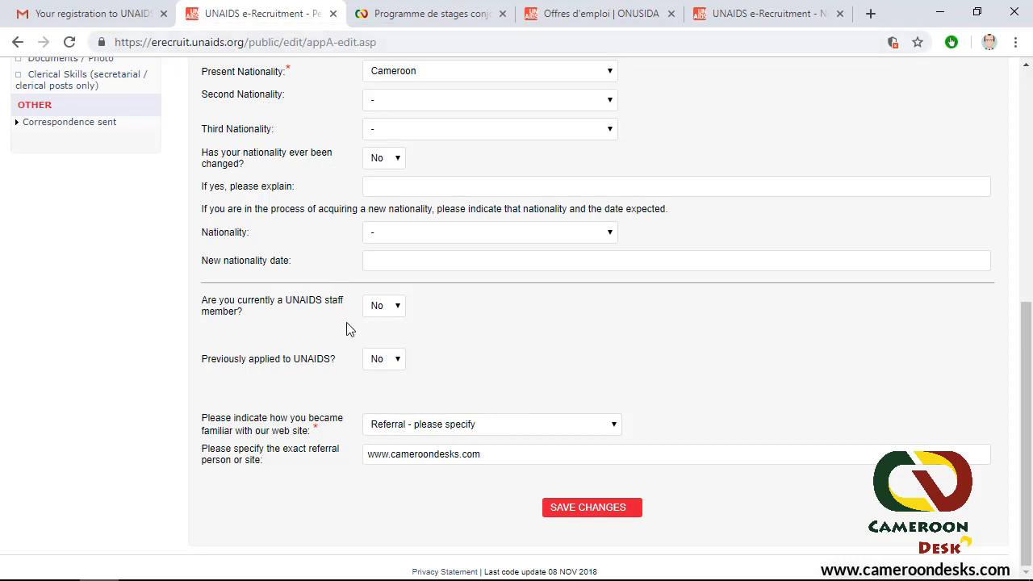
left_click(408, 431)
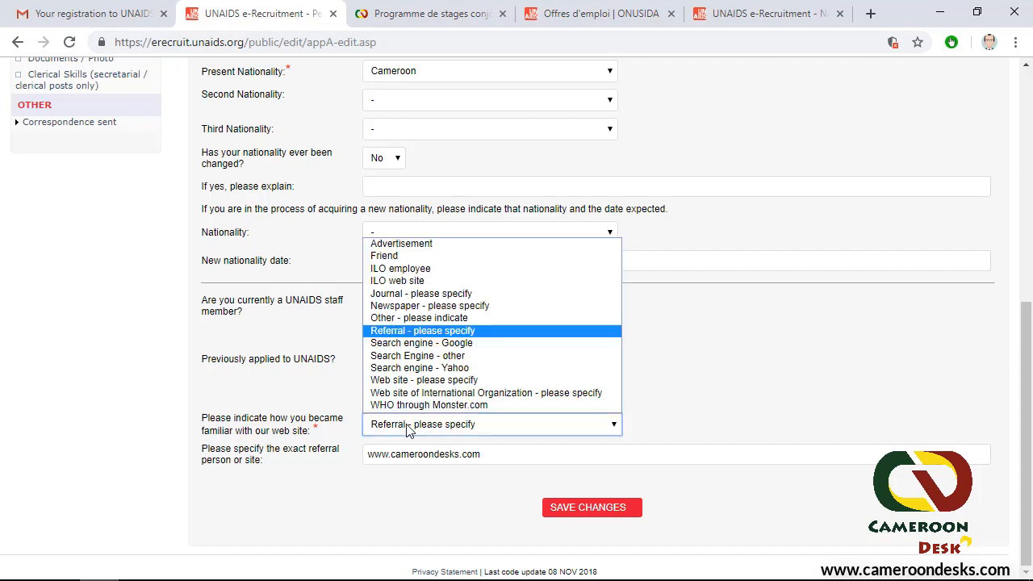
left_click(390, 331)
left_click_drag(501, 458, 337, 465)
left_click(336, 464)
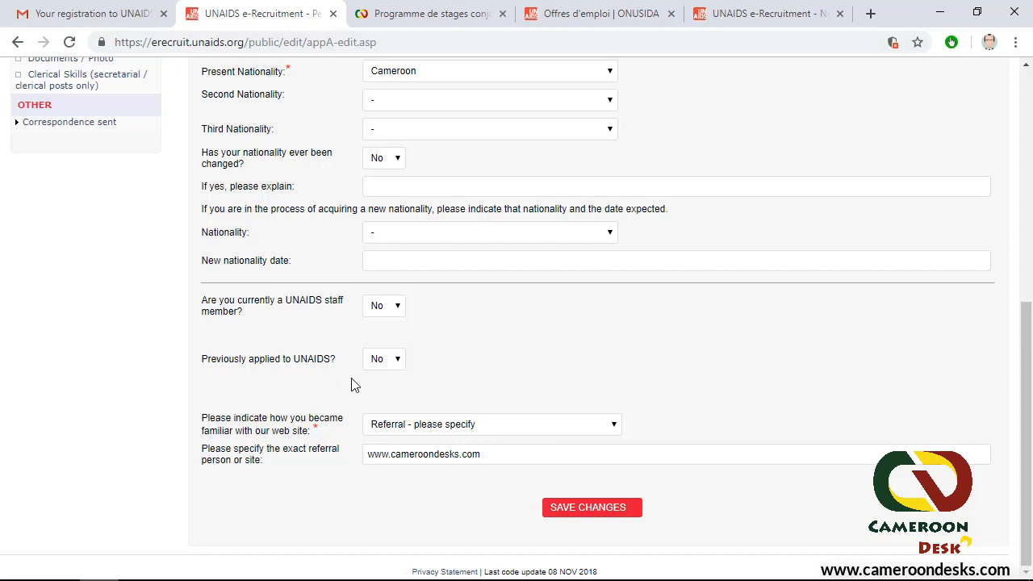
left_click(590, 512)
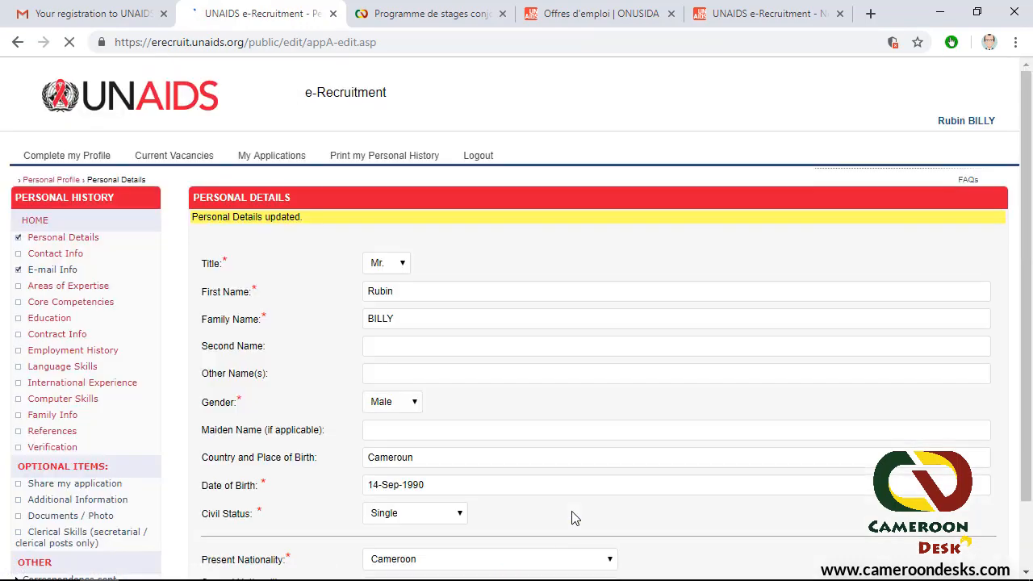
scroll(411, 291, "down", 2)
scroll(235, 266, "up", 2)
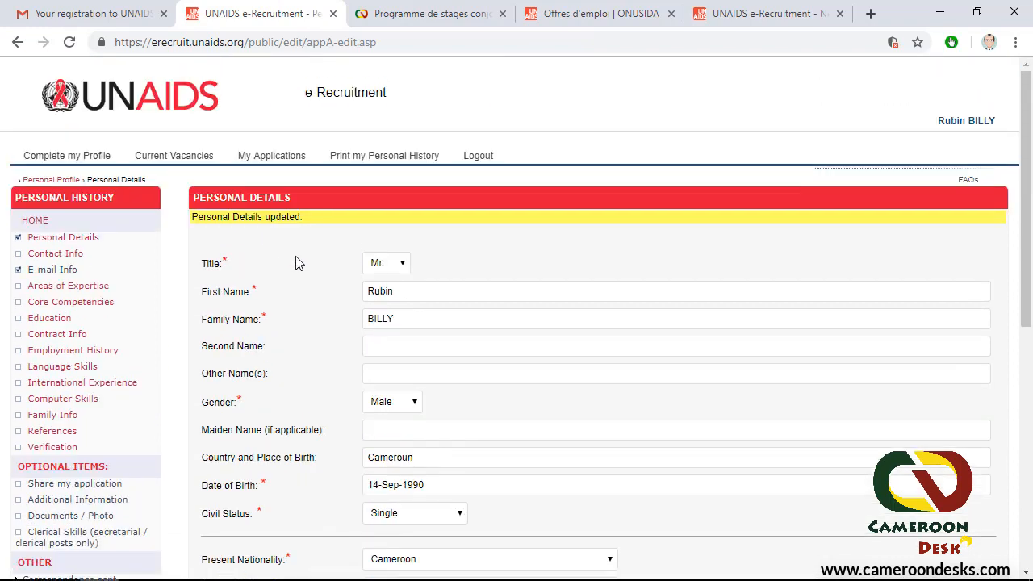
- Open the Contact Info section and fill in the permanent address's street address and town
left_click(39, 257)
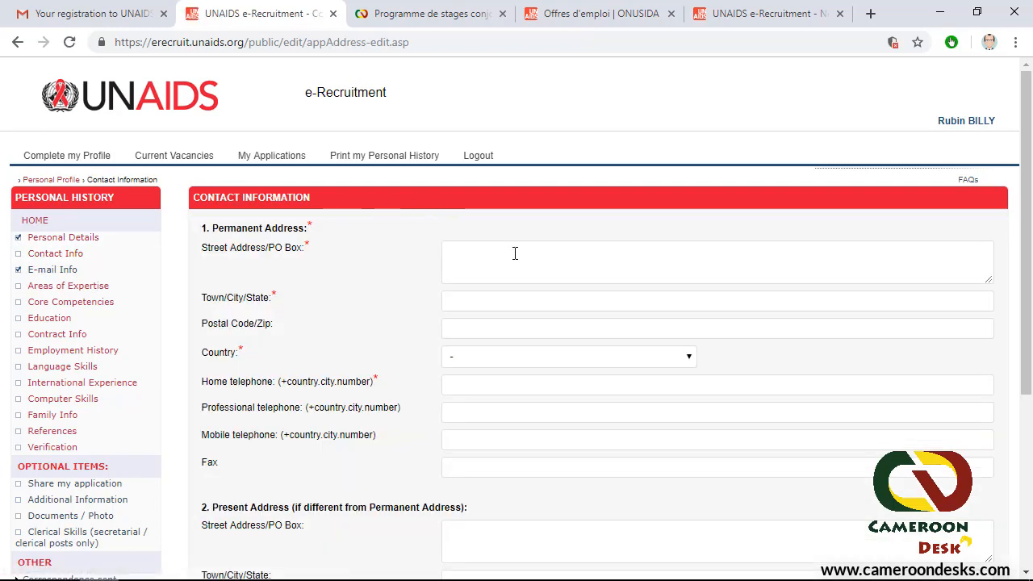
left_click(515, 253)
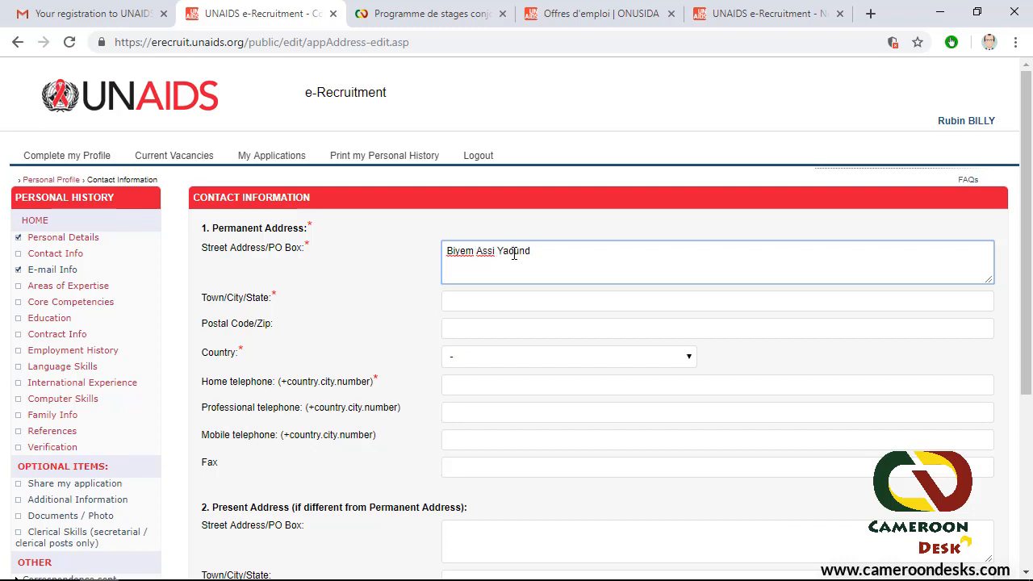
type("é")
left_click(532, 297)
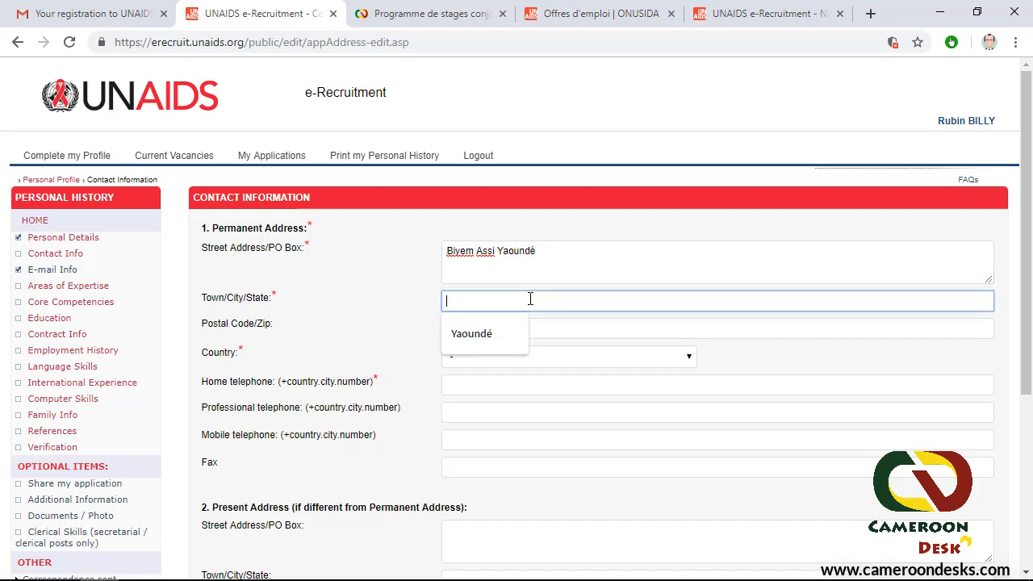
left_click(493, 340)
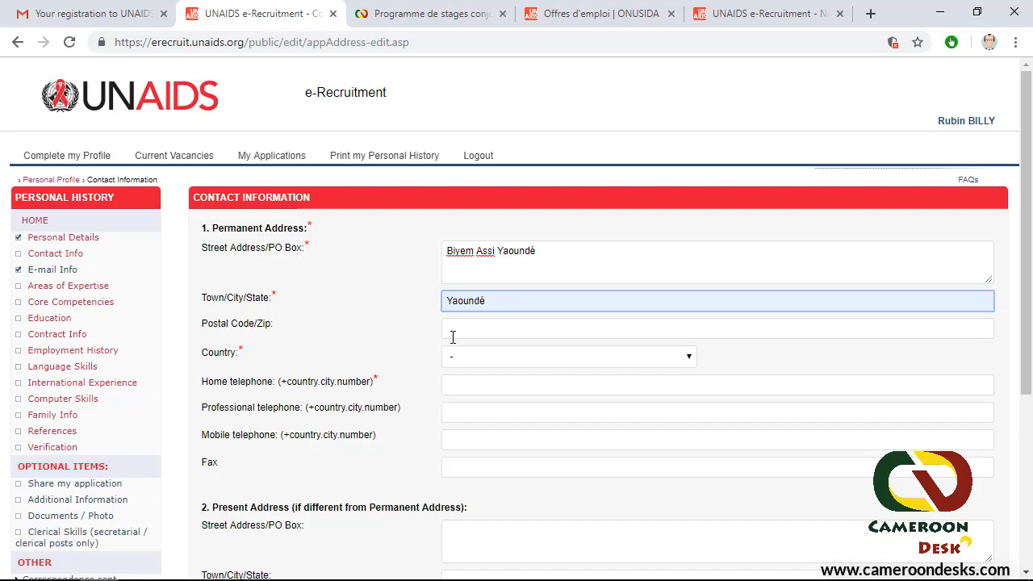
- Set the permanent address's country to Cameroon
left_click(478, 363)
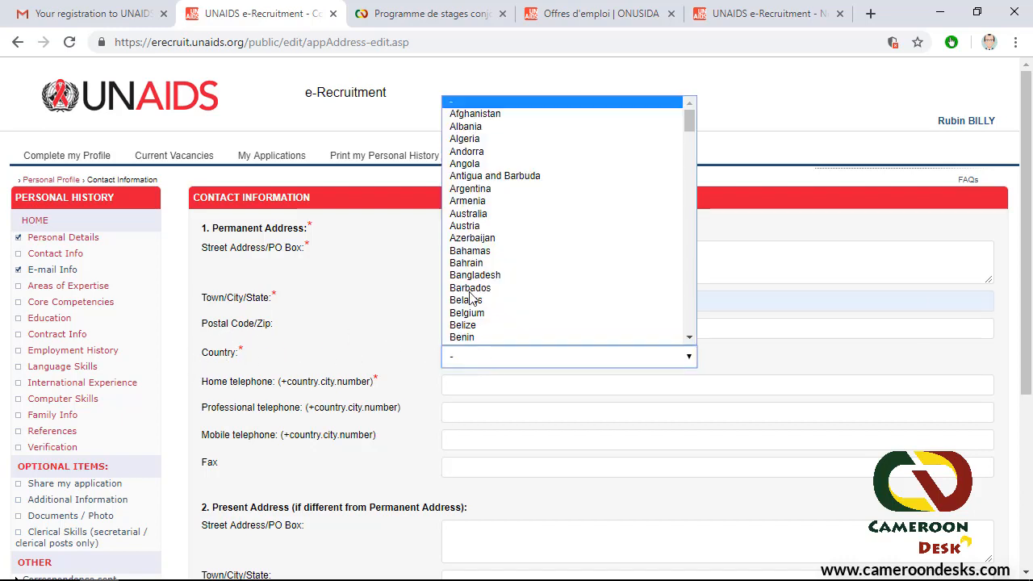
scroll(484, 287, "down", 12)
scroll(484, 286, "up", 5)
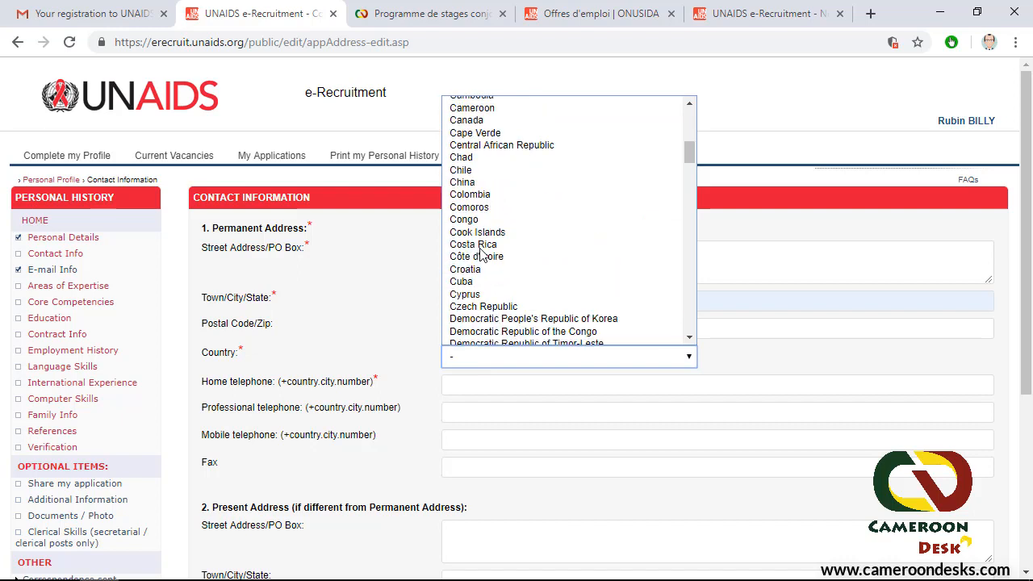
left_click(484, 157)
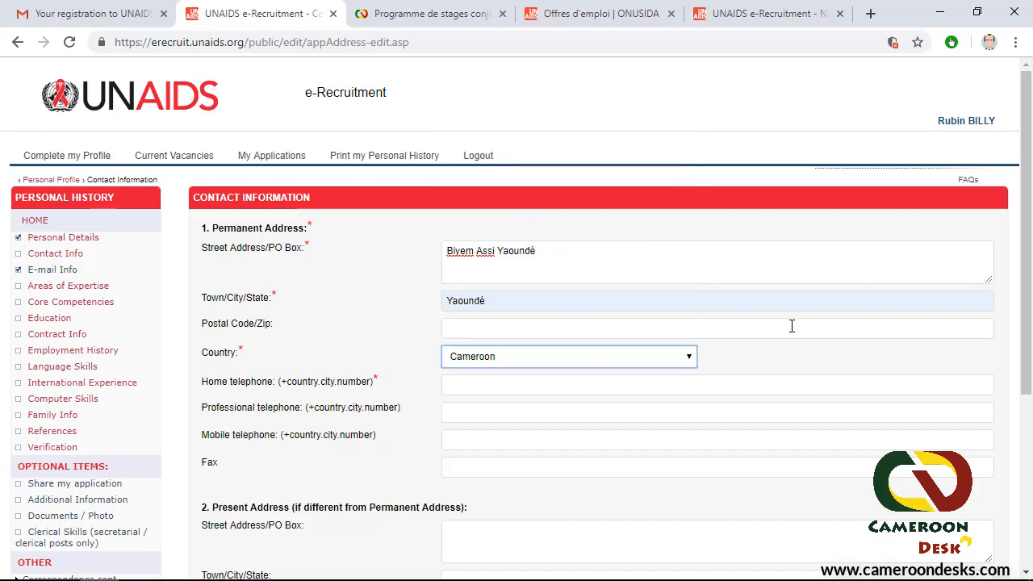
- Fill in the permanent address's home telephone with the suggested number, including its country code
left_click(501, 388)
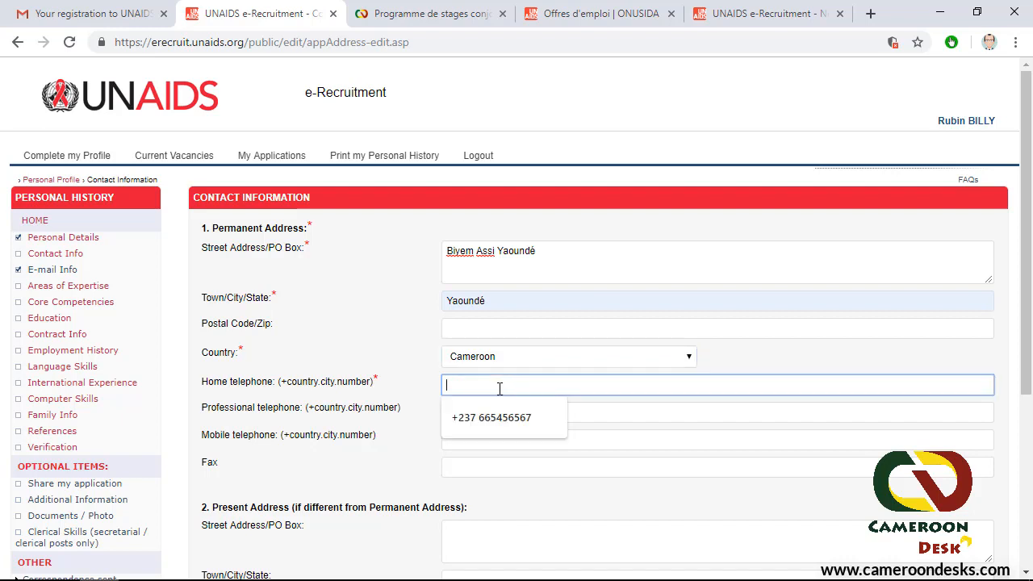
left_click(468, 420)
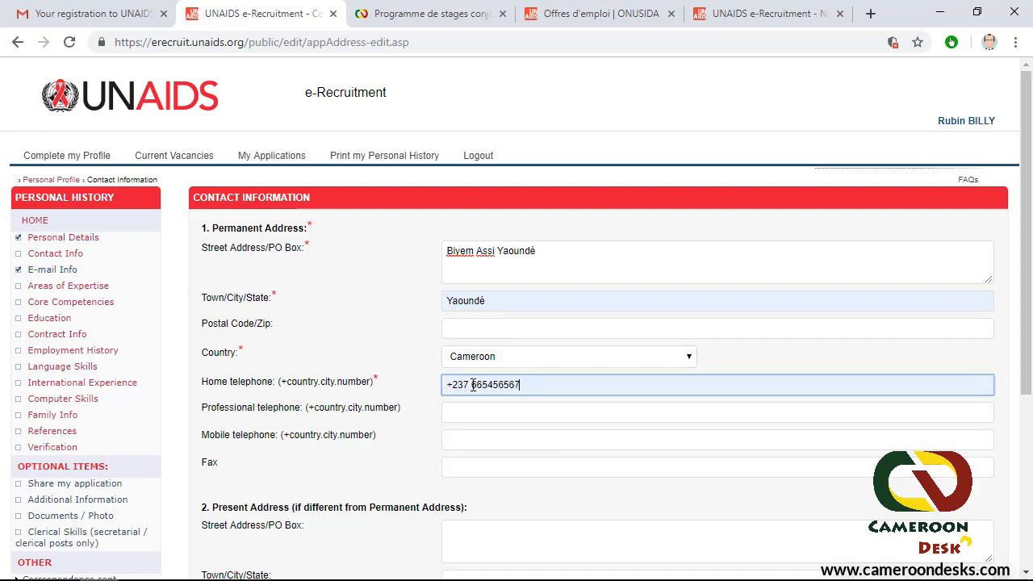
left_click_drag(470, 385, 448, 386)
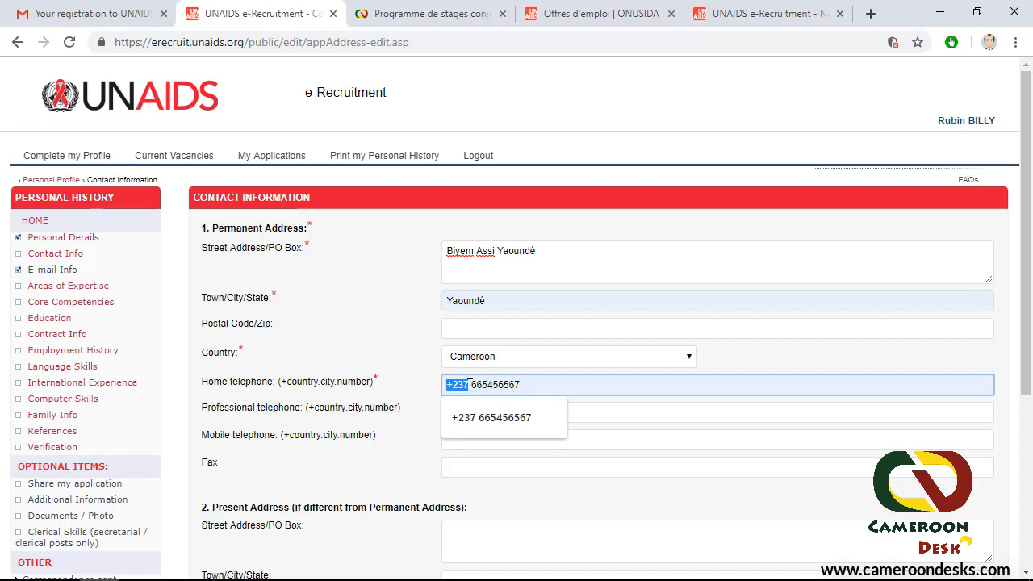
left_click(468, 385)
left_click_drag(463, 385, 519, 384)
left_click(538, 385)
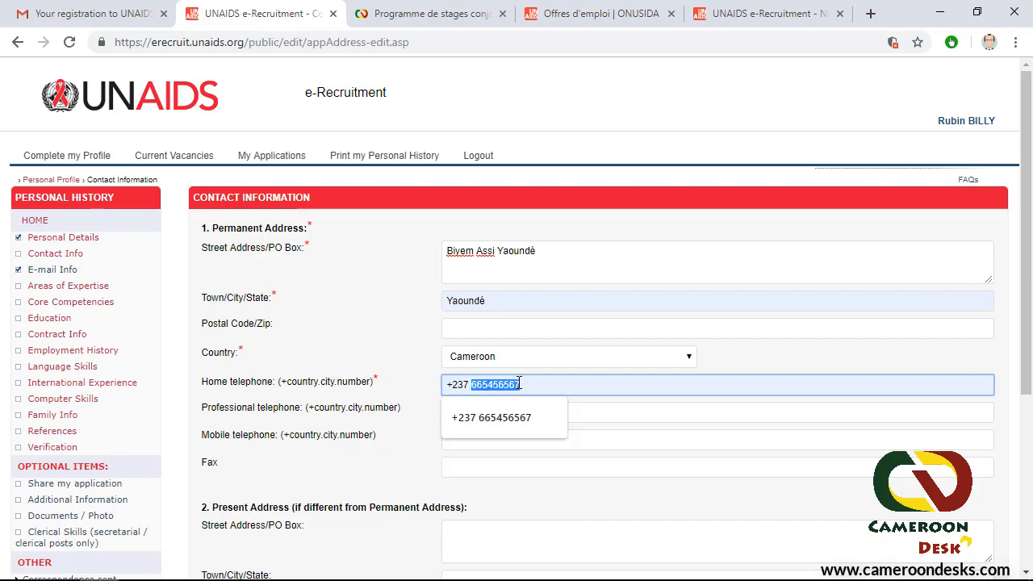
left_click(600, 415)
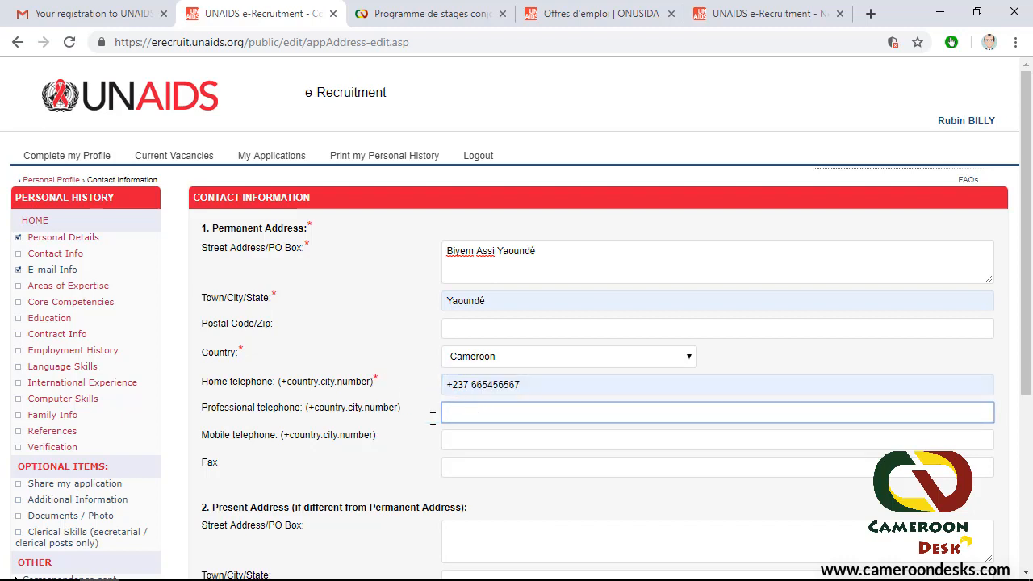
key("Tab")
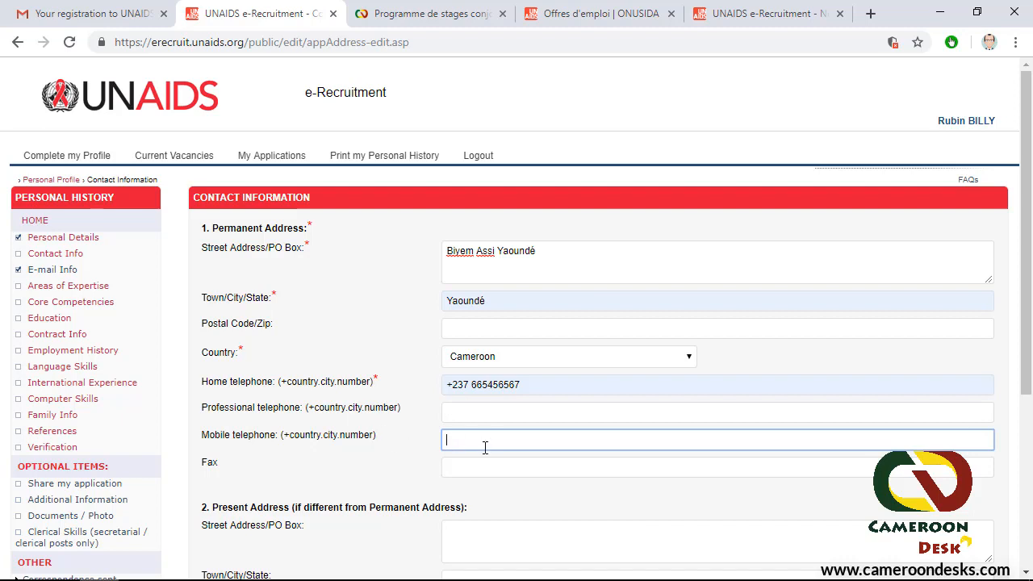
- Save the contact information with the present address section left blank
scroll(459, 428, "down", 3)
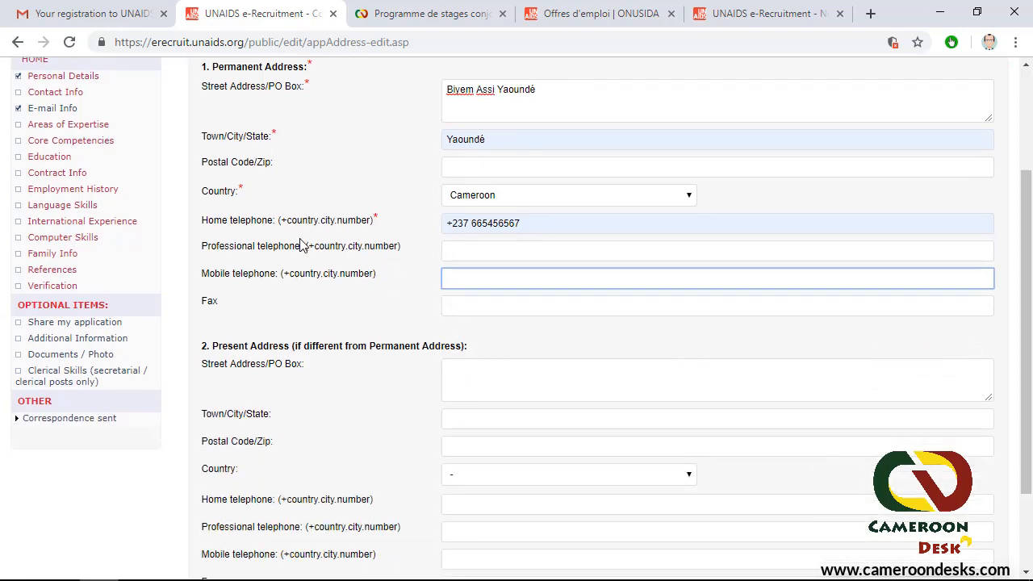
scroll(512, 296, "down", 3)
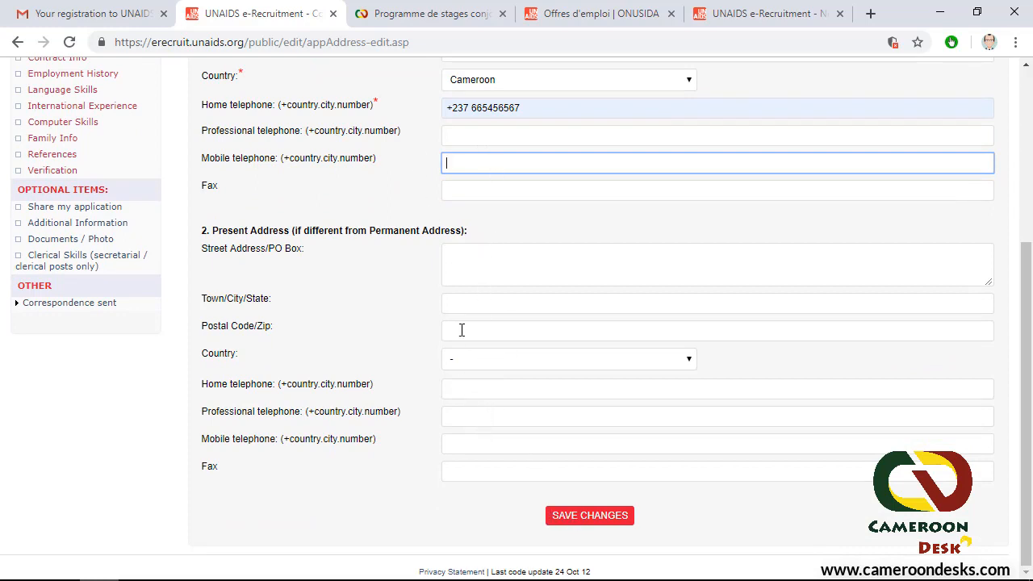
left_click(581, 519)
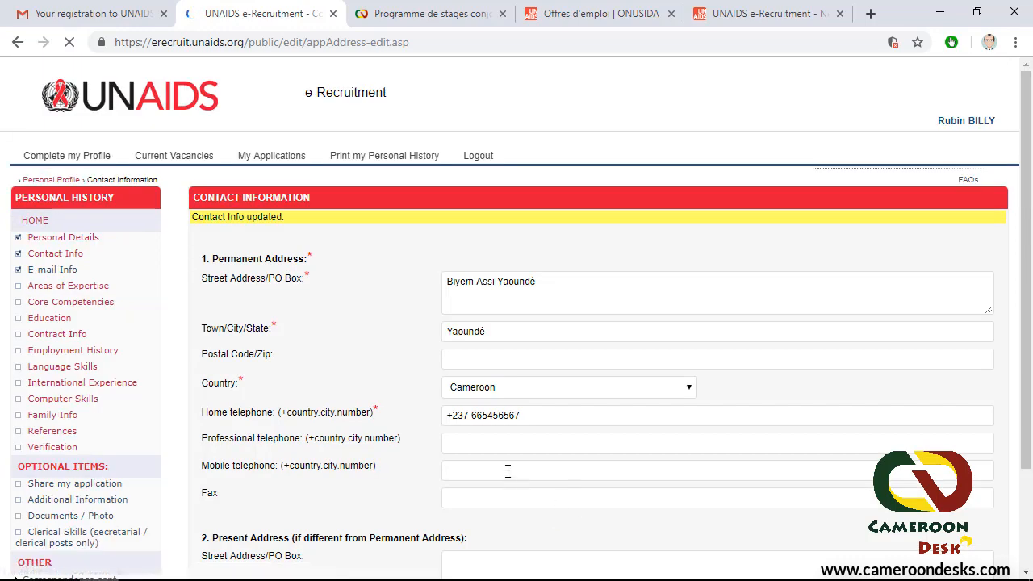
scroll(449, 296, "down", 2)
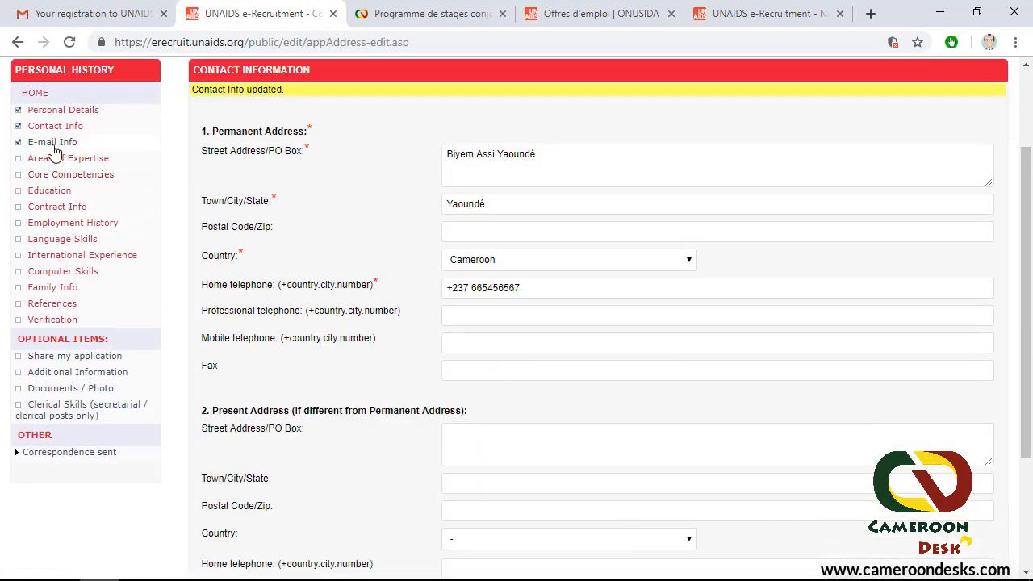
scroll(32, 142, "up", 1)
scroll(33, 146, "up", 1)
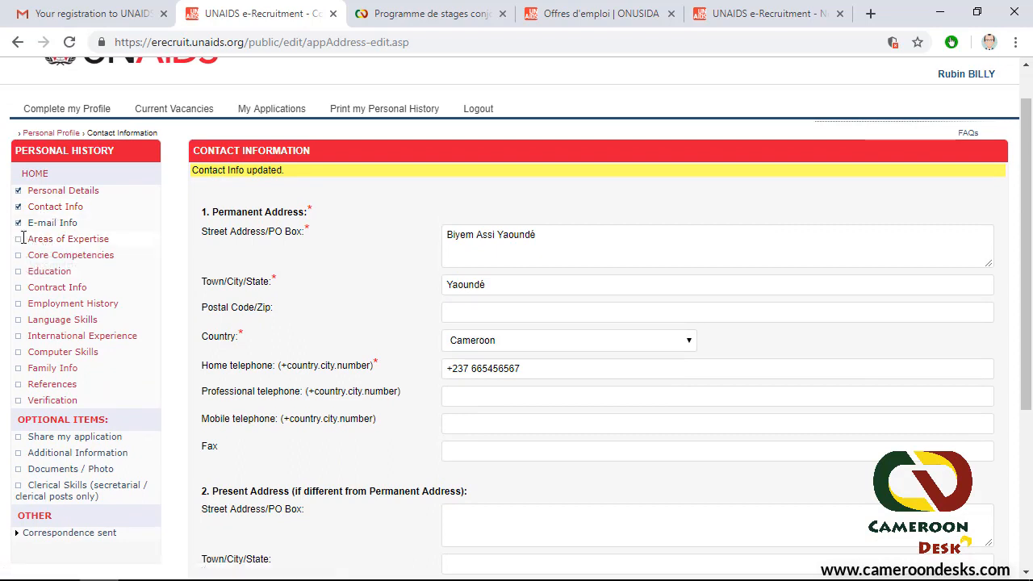
- Open the Areas of Expertise section and examine its selection instructions, level definitions and the A-B list of areas
left_click(60, 242)
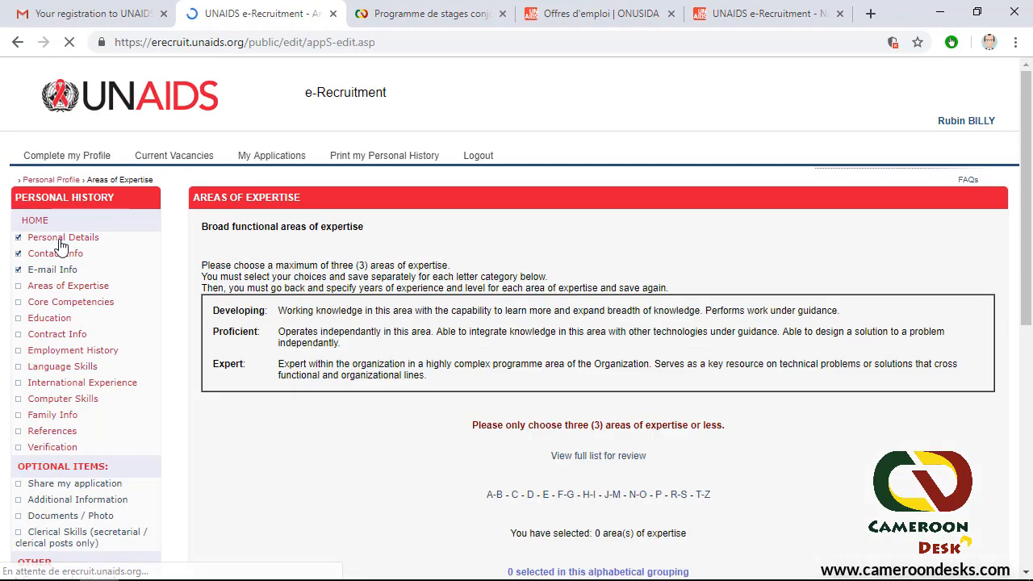
scroll(613, 339, "down", 6)
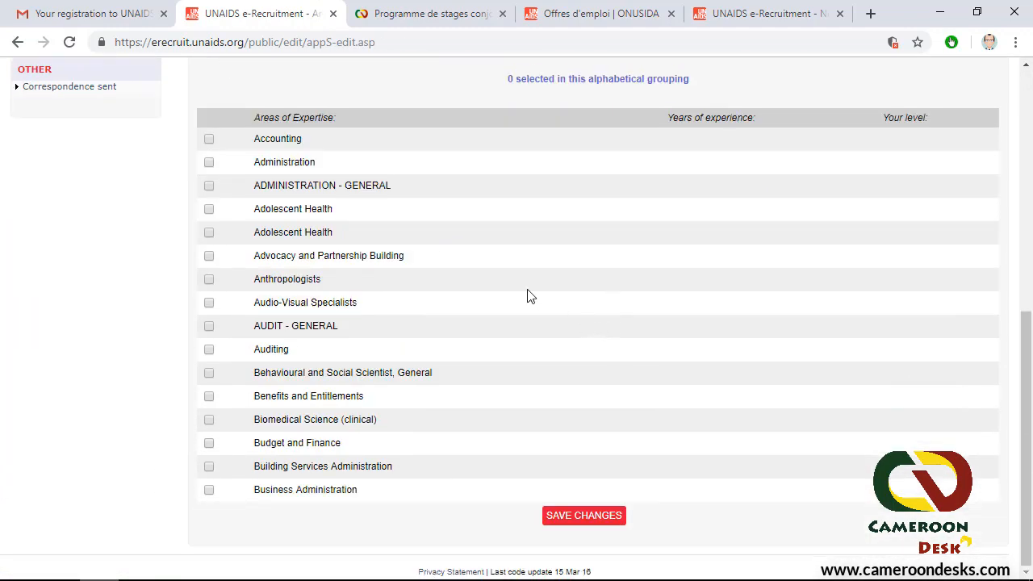
scroll(446, 252, "up", 4)
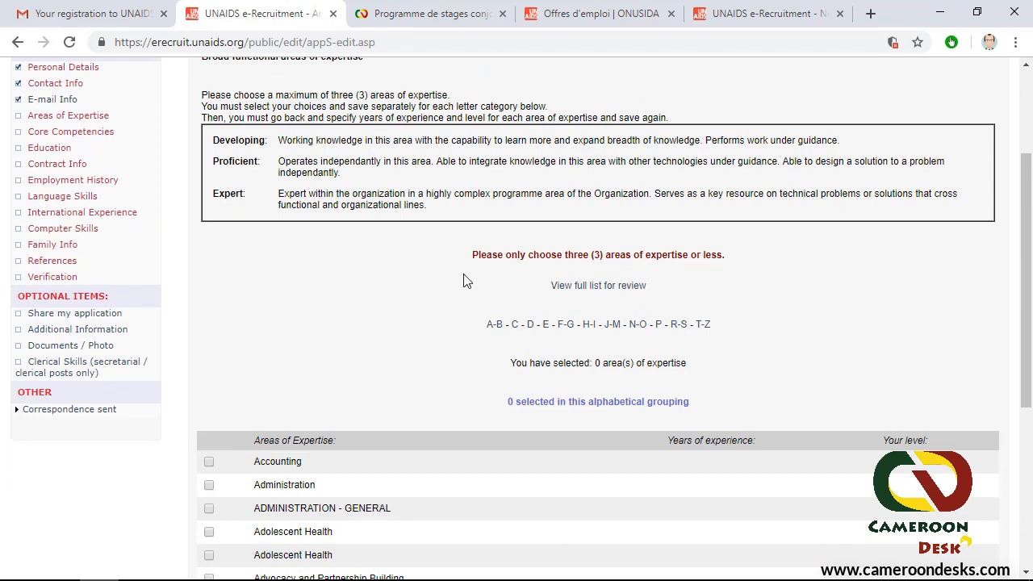
scroll(464, 280, "down", 4)
scroll(461, 275, "up", 3)
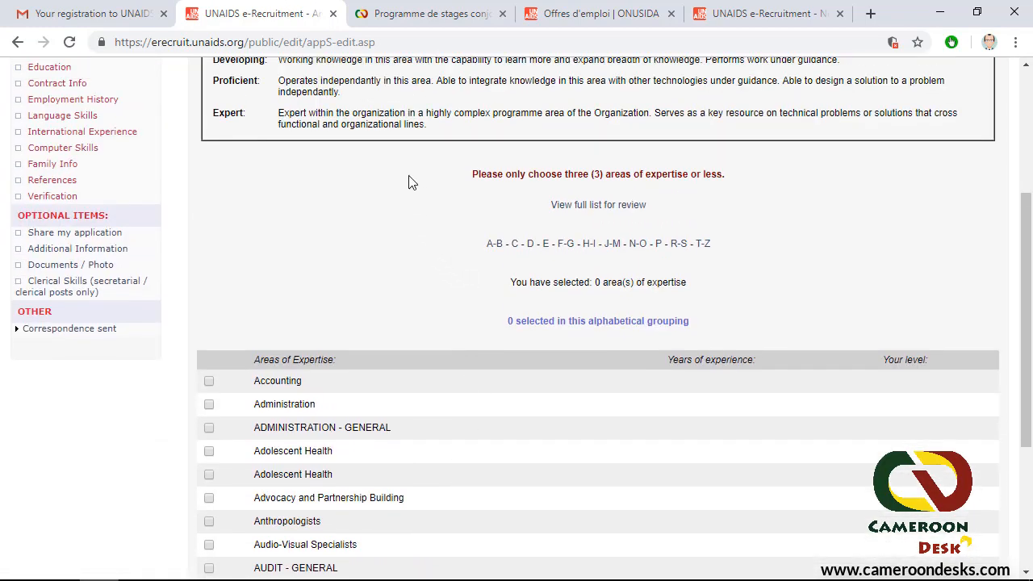
scroll(374, 216, "down", 1)
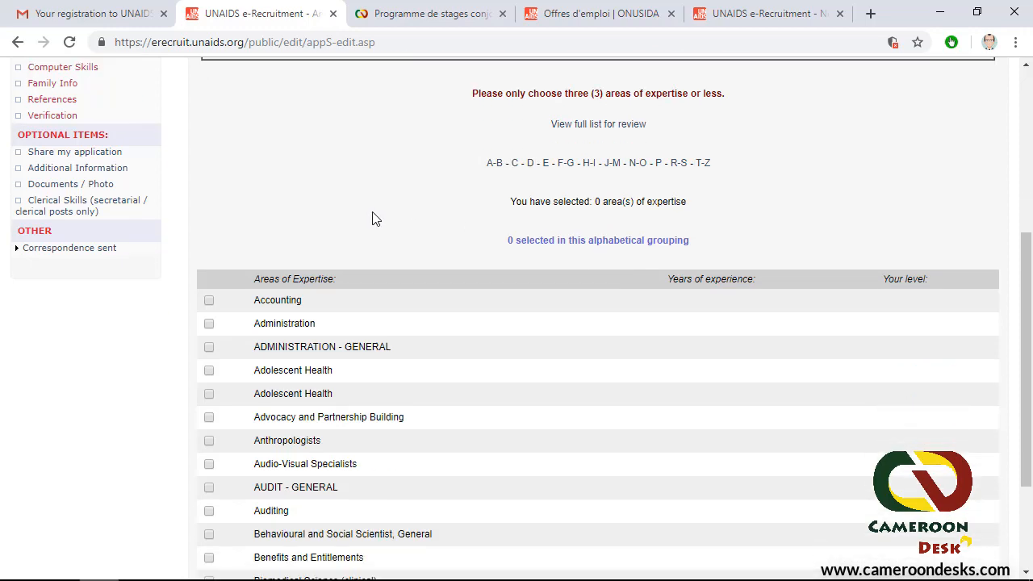
scroll(387, 208, "down", 2)
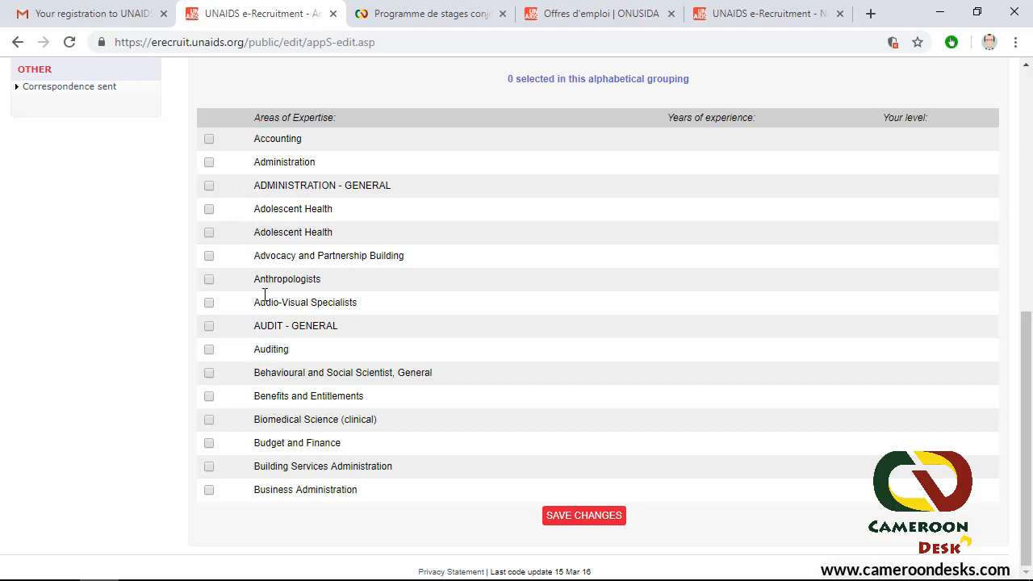
scroll(258, 230, "up", 2)
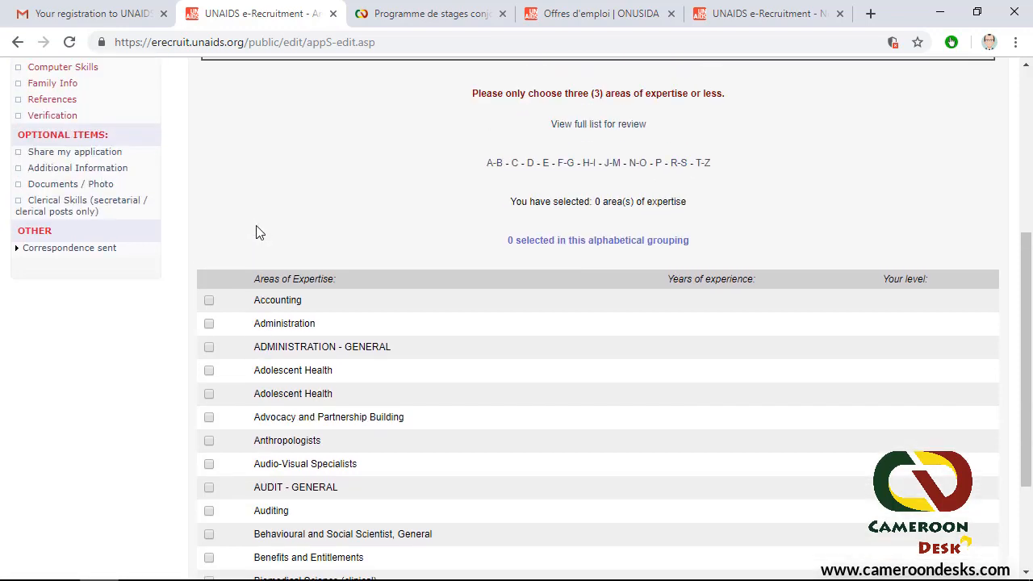
scroll(335, 279, "down", 2)
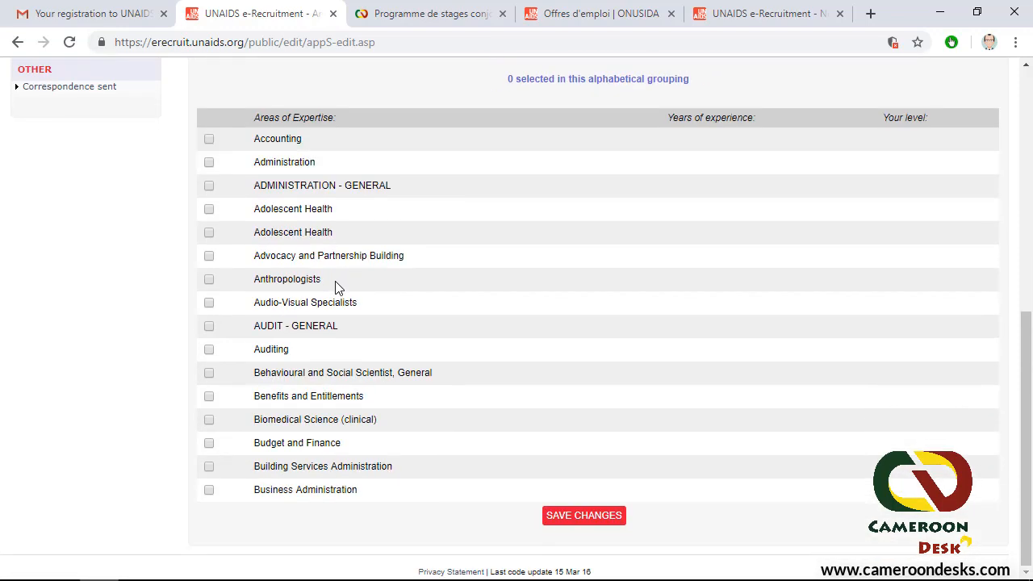
- Select Accounting as an area of expertise with 1 to 2 years of experience at Developing level, and save it
left_click(209, 139)
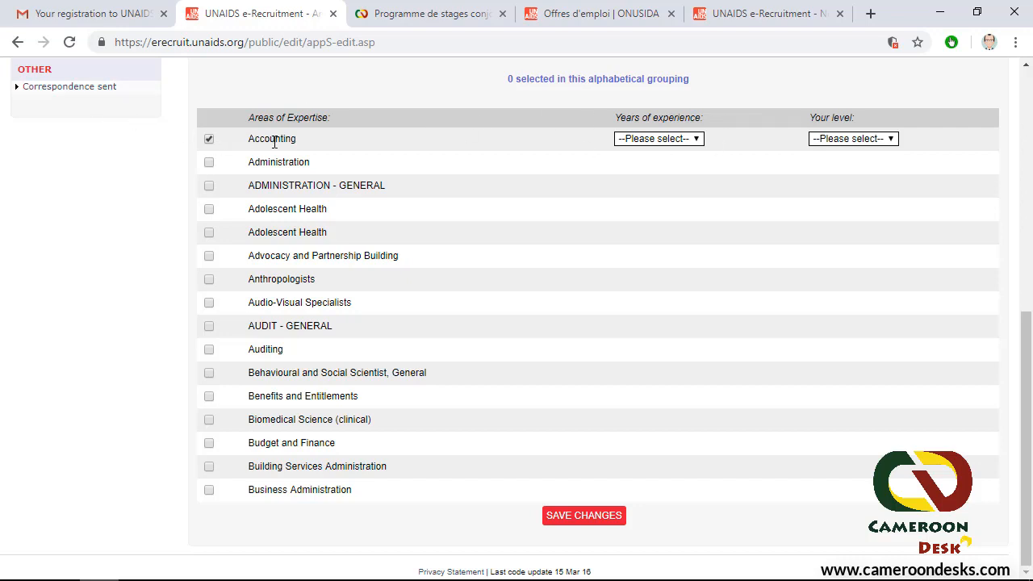
left_click(690, 139)
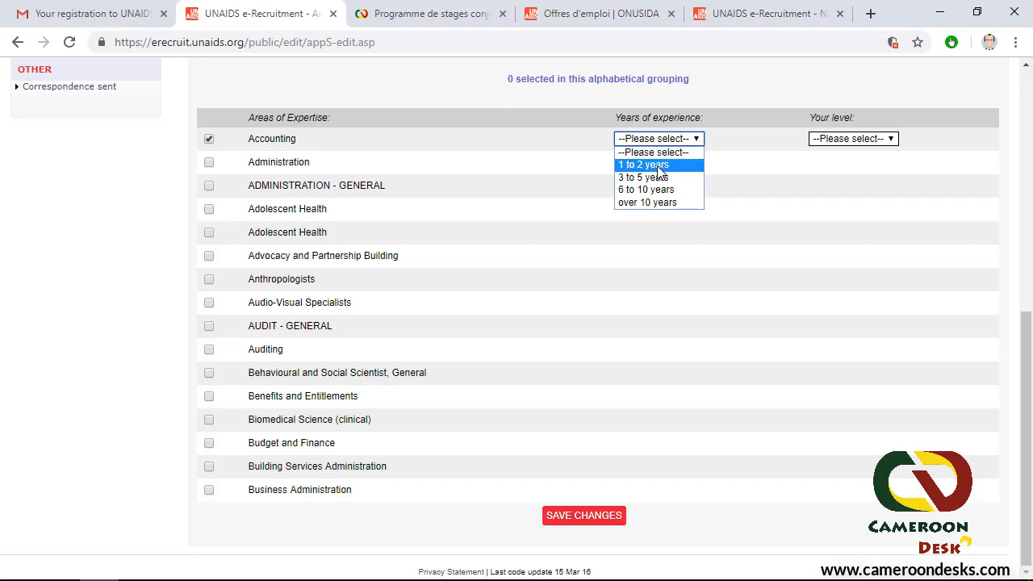
left_click(657, 165)
left_click(879, 139)
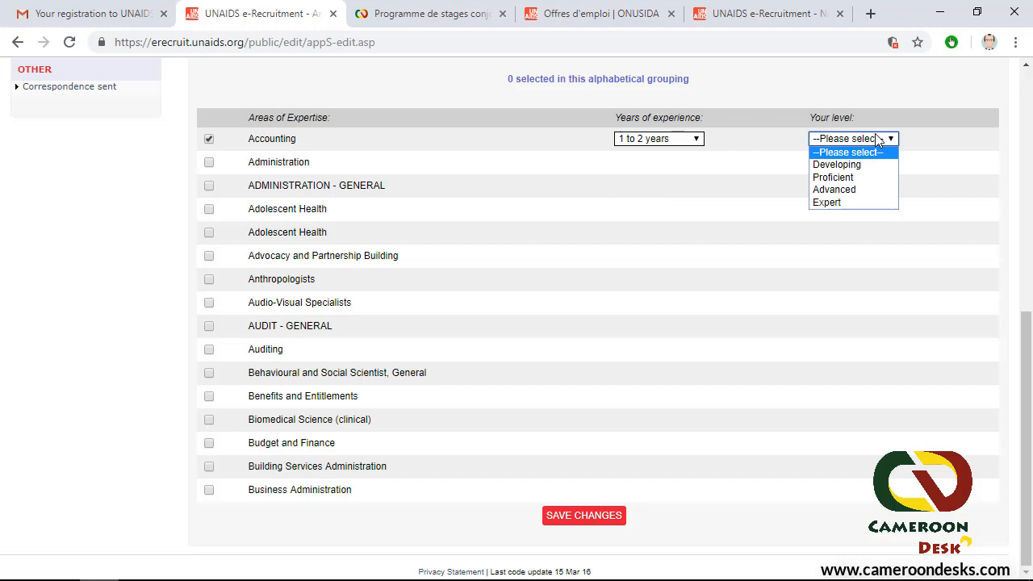
left_click(832, 166)
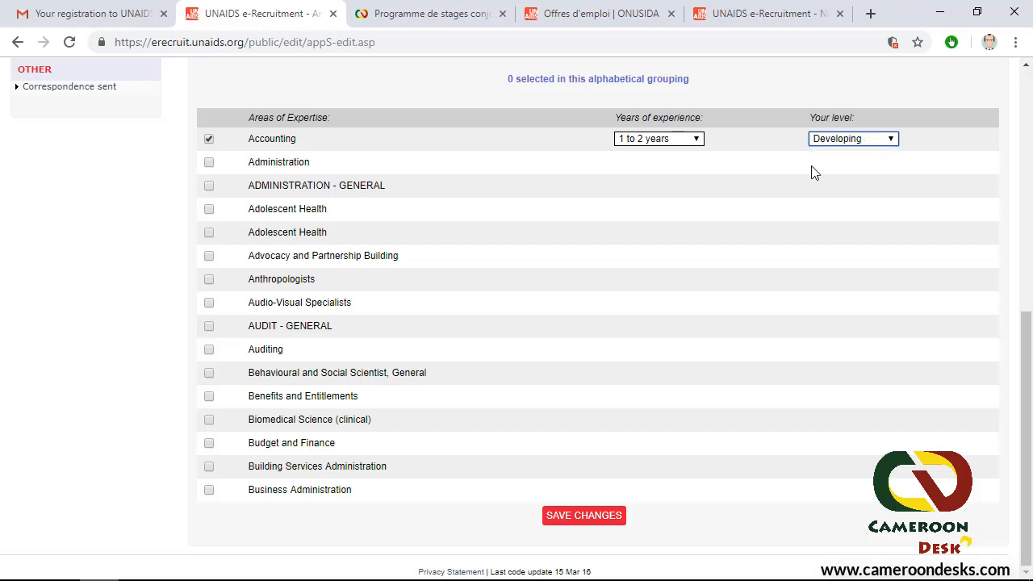
left_click(565, 520)
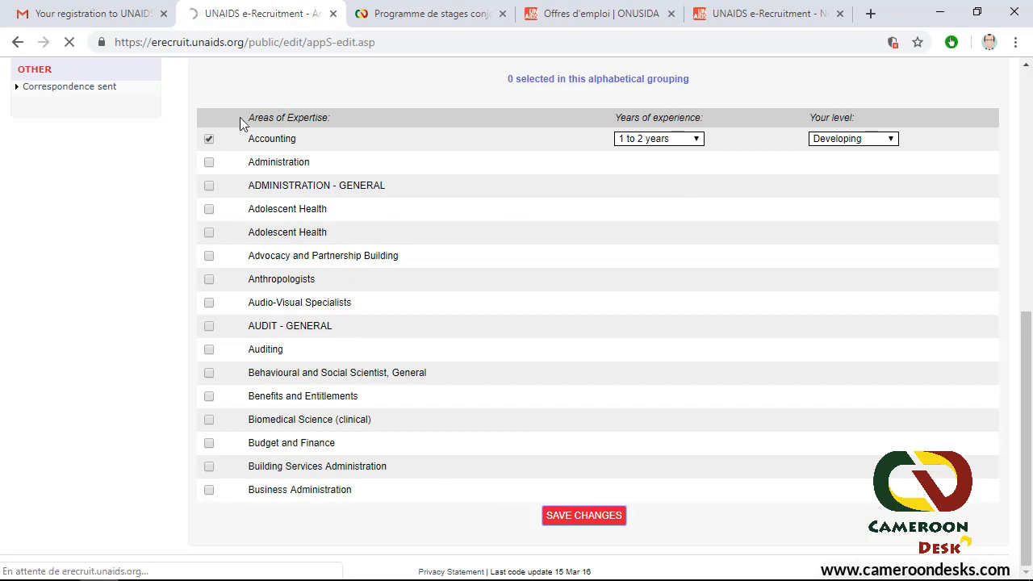
- Add AUDIT - GENERAL as an area of expertise with 1 to 2 years of experience at Developing level, and save it
scroll(304, 282, "down", 4)
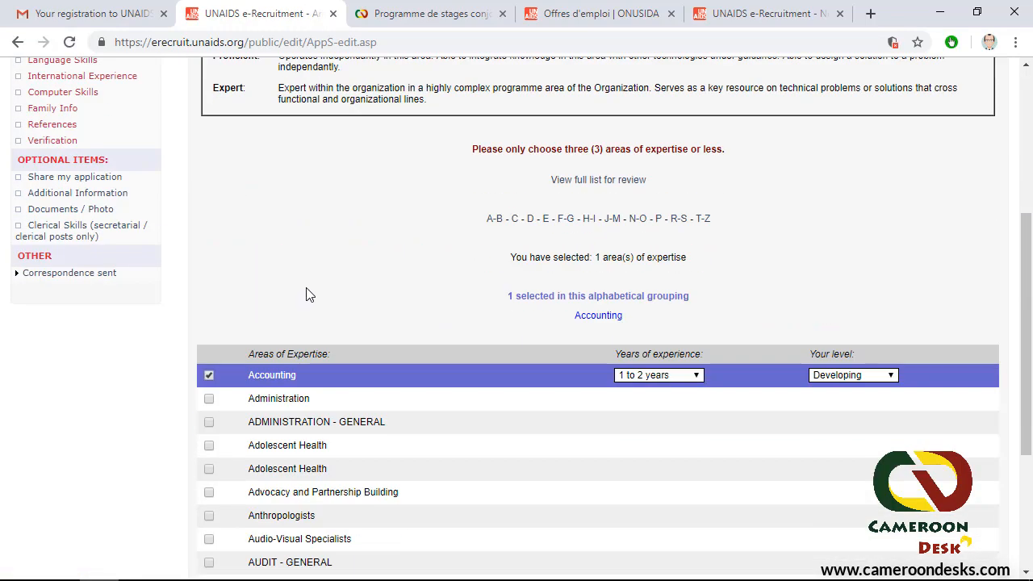
scroll(255, 223, "down", 3)
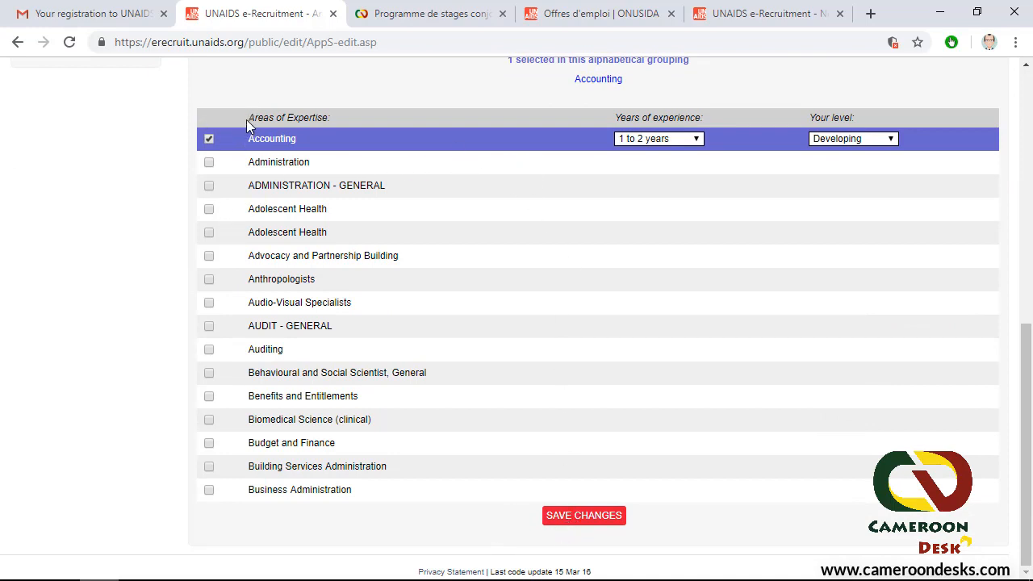
left_click(208, 327)
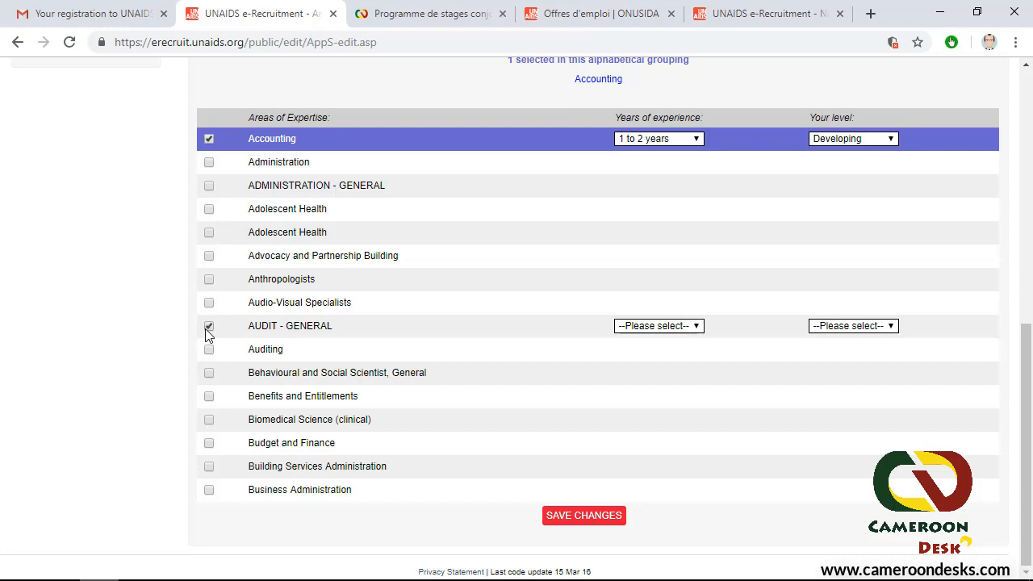
left_click(672, 331)
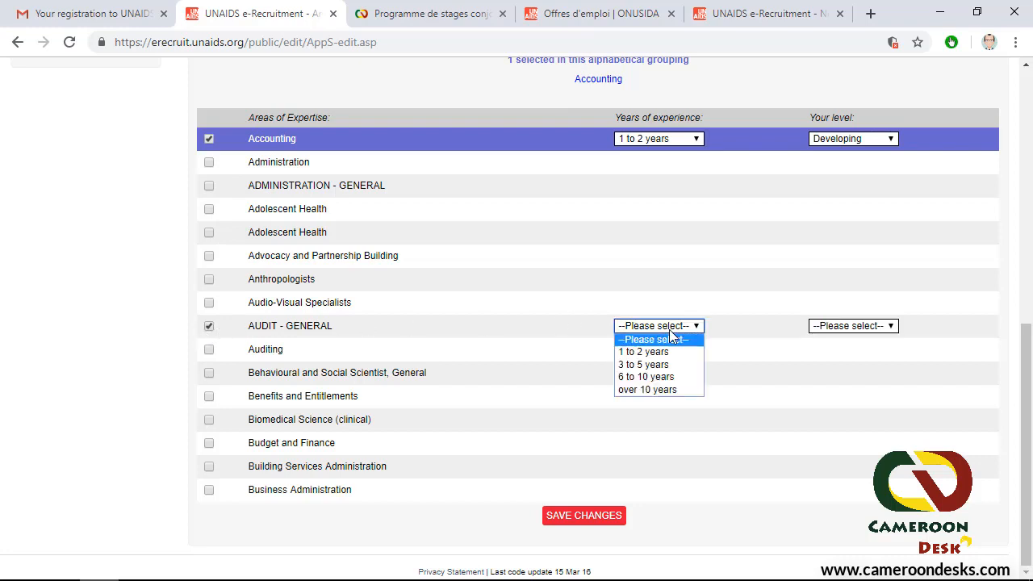
left_click(657, 350)
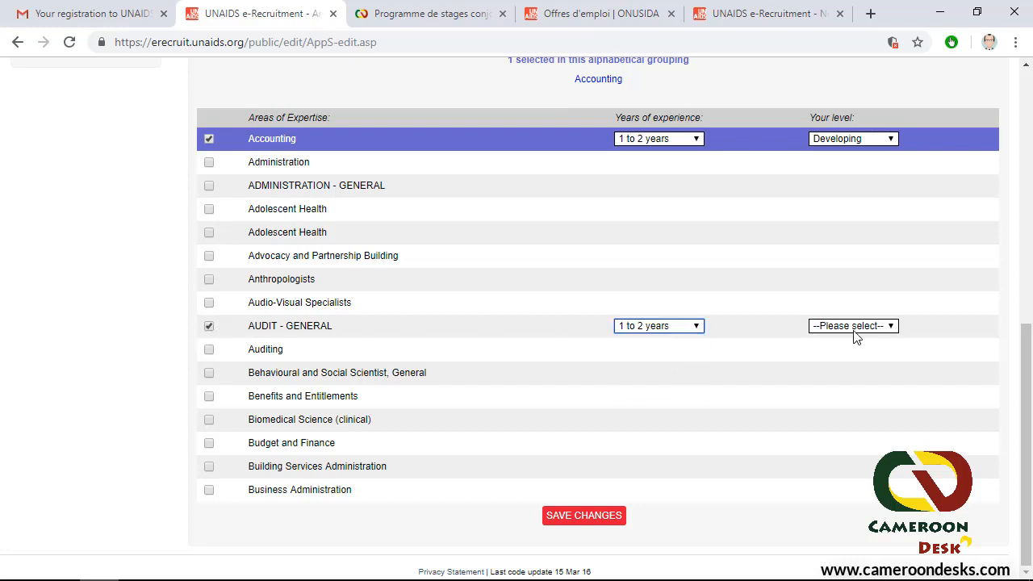
left_click(855, 328)
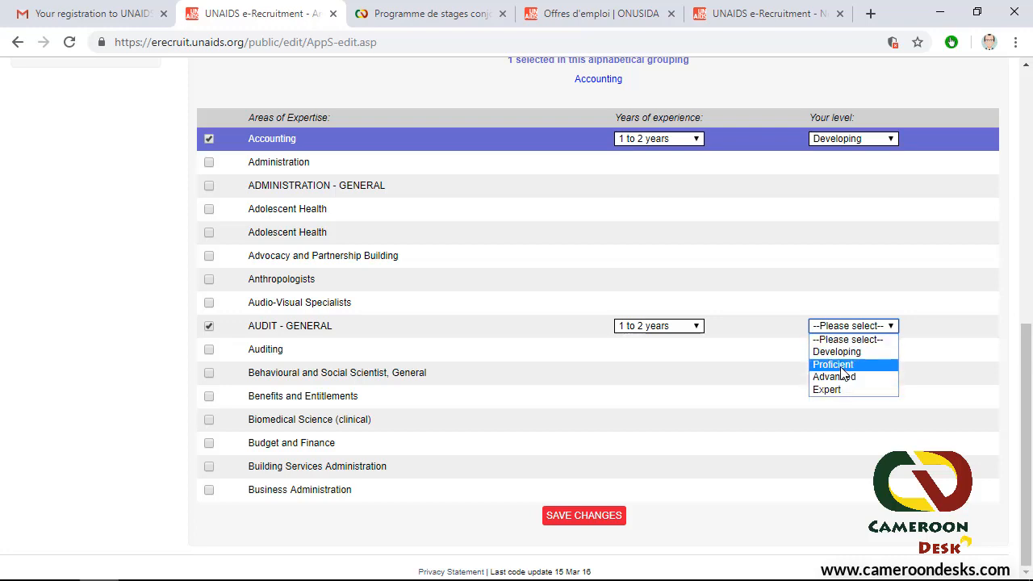
left_click(843, 352)
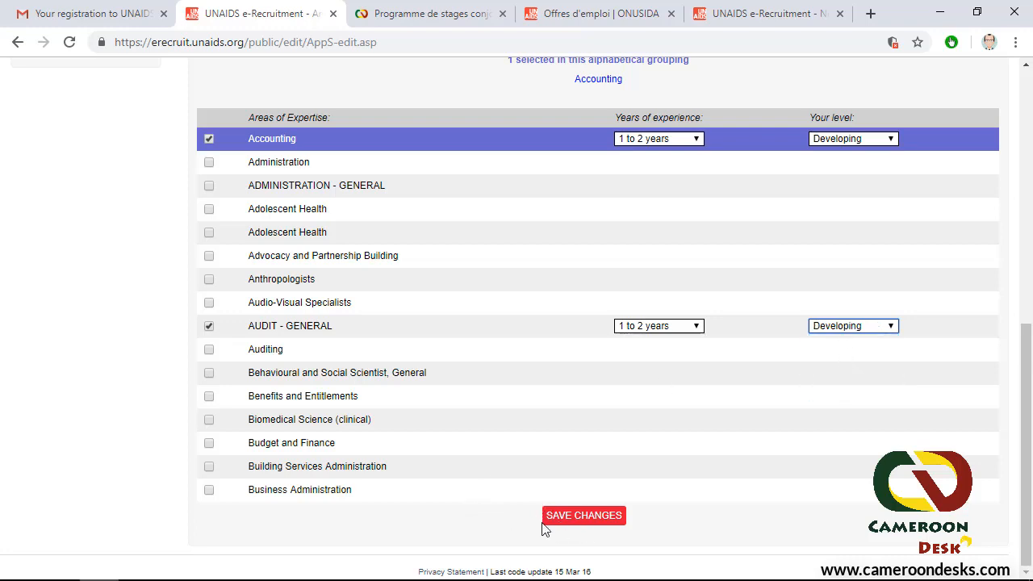
left_click(569, 520)
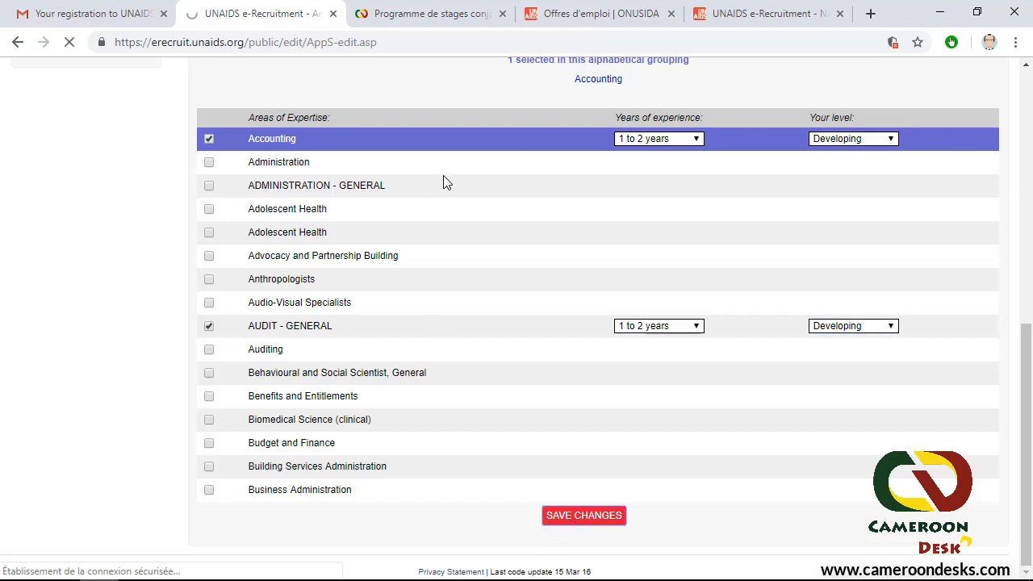
- Review the saved areas of expertise, the selection limit and the completion marks of the Personal History sections
scroll(540, 361, "down", 6)
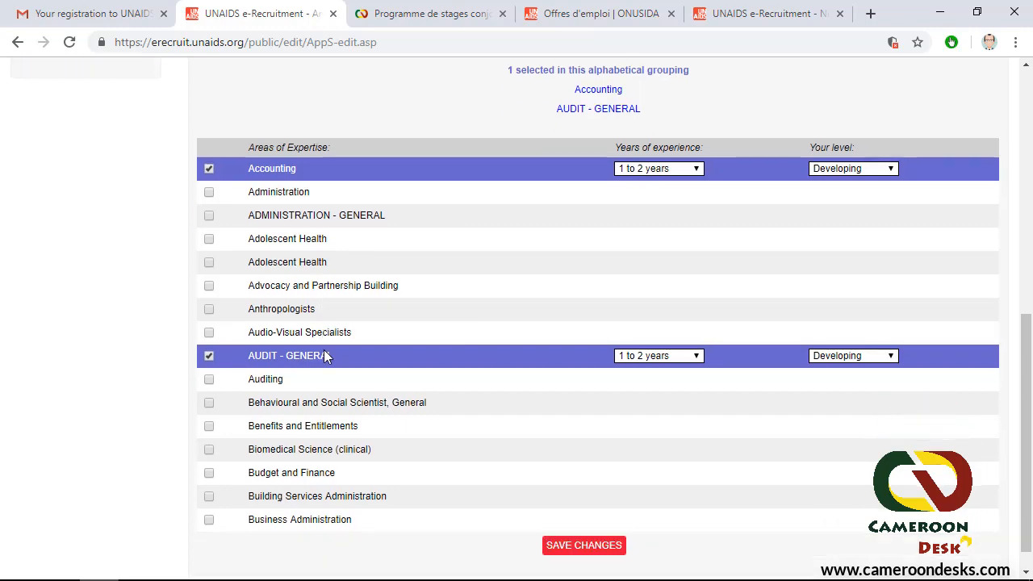
scroll(344, 279, "up", 3)
scroll(367, 376, "down", 3)
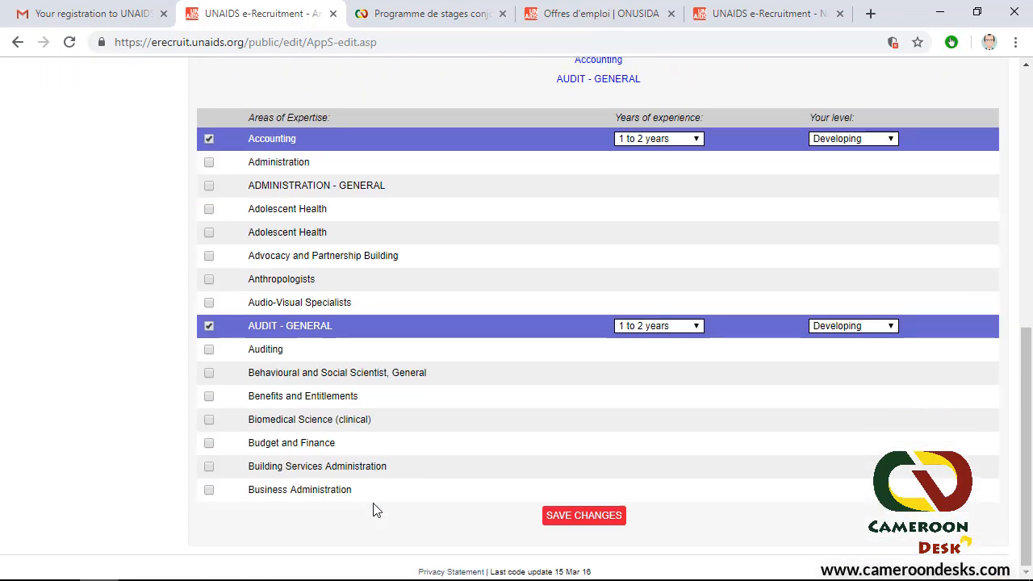
scroll(367, 349, "up", 1)
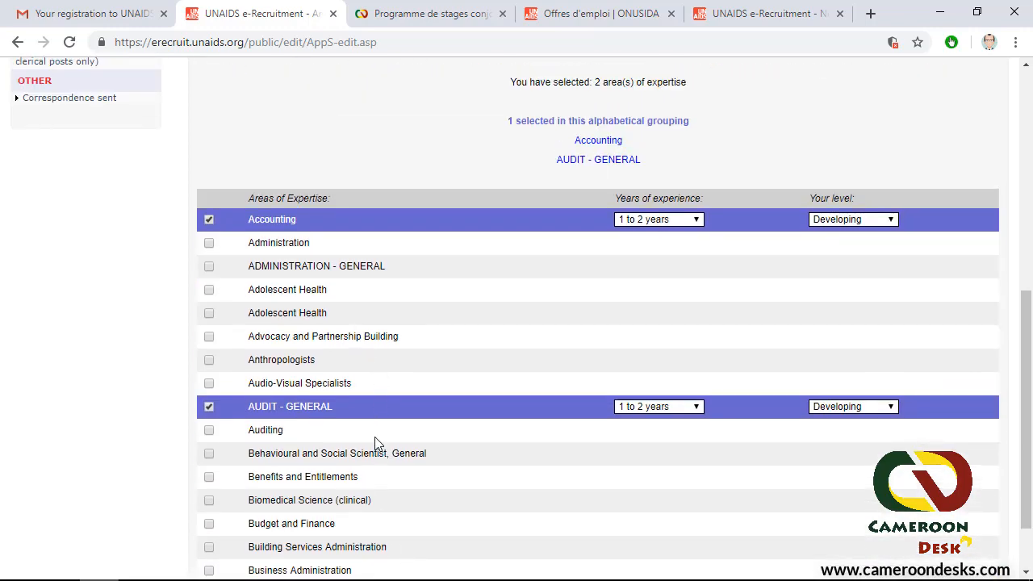
scroll(439, 288, "up", 3)
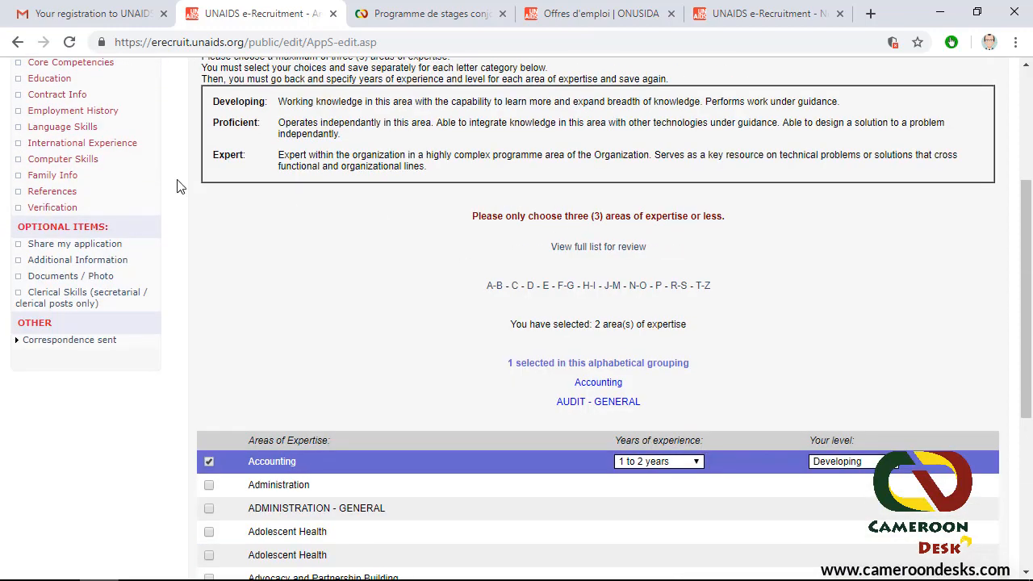
scroll(97, 113, "up", 3)
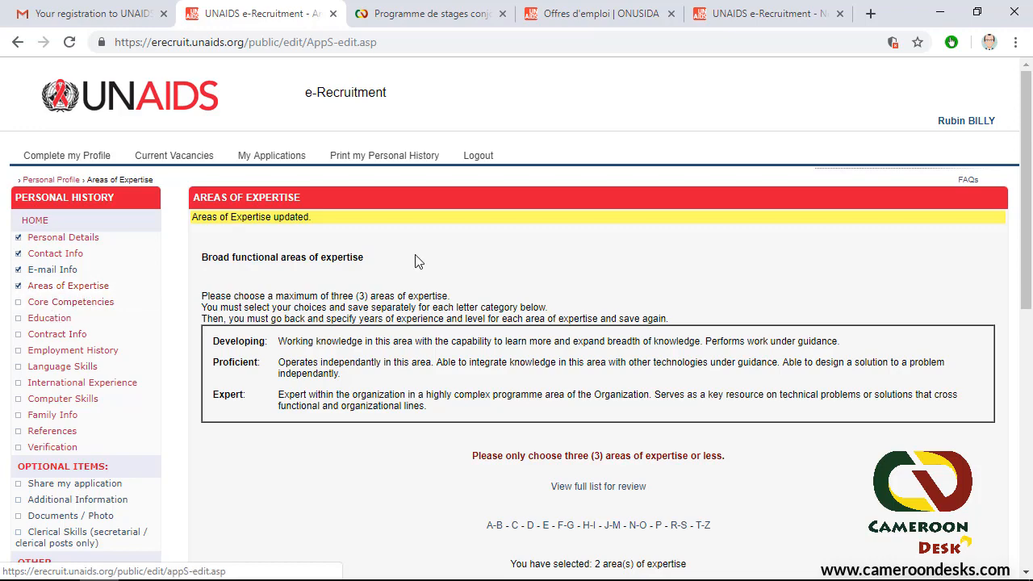
scroll(428, 278, "down", 6)
scroll(419, 242, "up", 5)
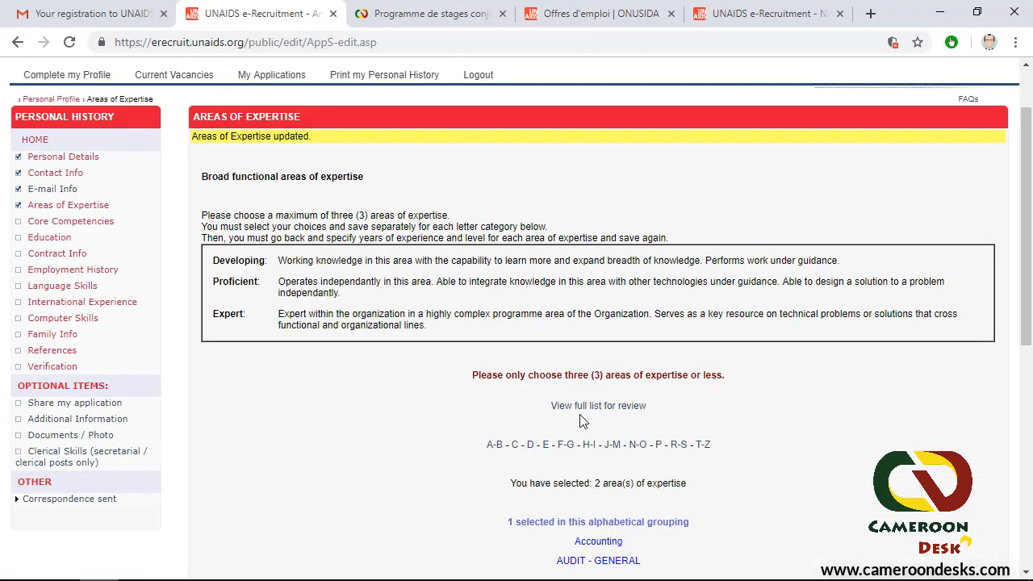
- Open the Core Competencies section and select Being Accountable and Building Relationships and Networks
left_click(58, 226)
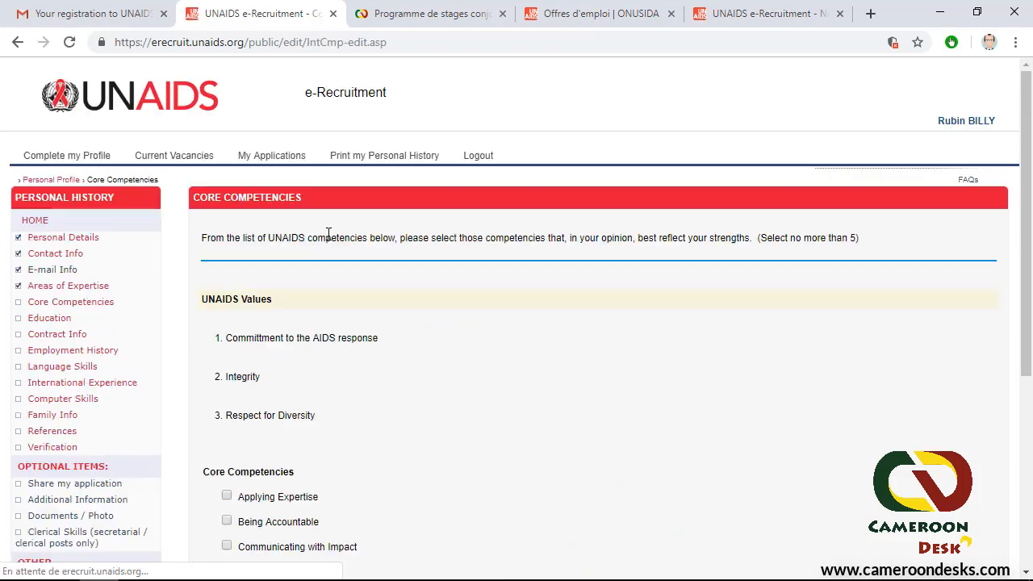
scroll(317, 201, "down", 3)
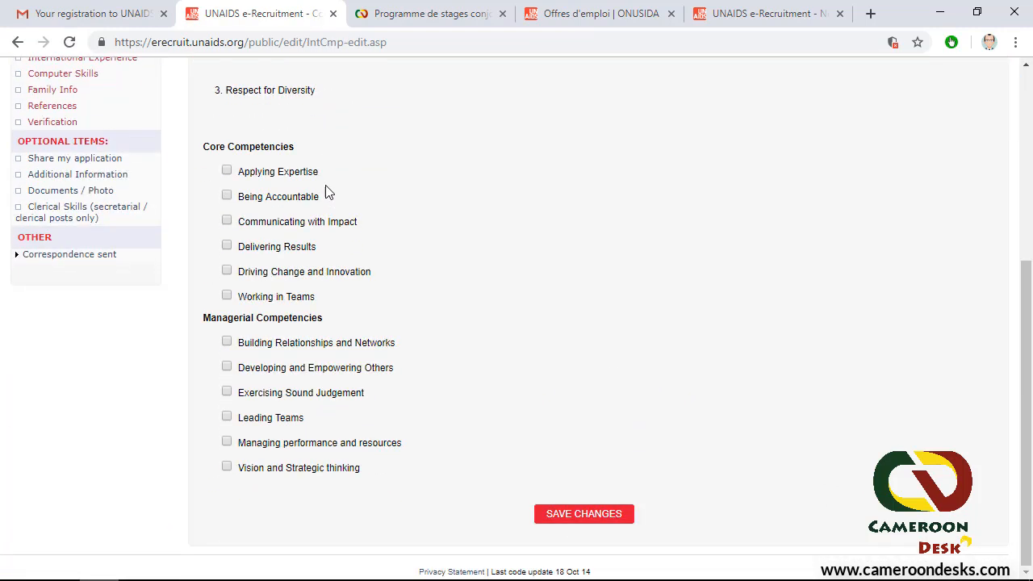
scroll(324, 198, "up", 4)
scroll(226, 230, "down", 2)
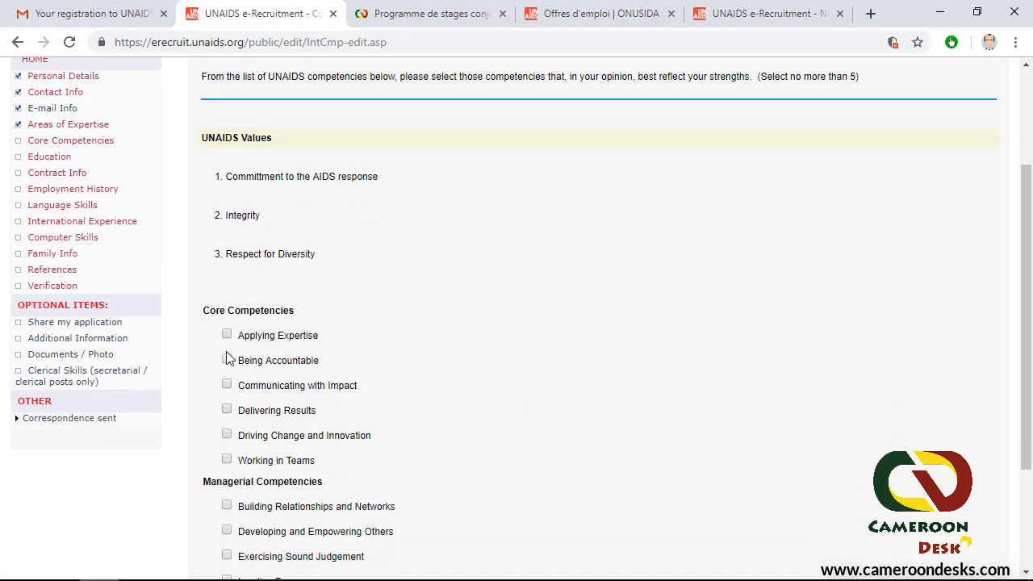
scroll(228, 360, "down", 1)
scroll(233, 350, "up", 1)
left_click(226, 384)
scroll(289, 302, "down", 2)
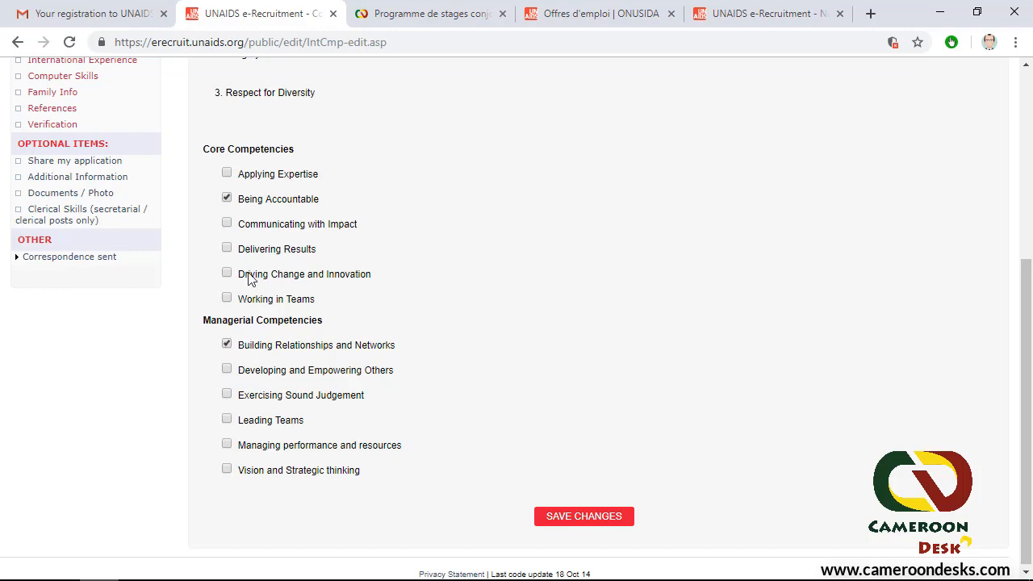
- Check the selected competencies against the five-item limit and save the Core Competencies section
scroll(484, 367, "up", 3)
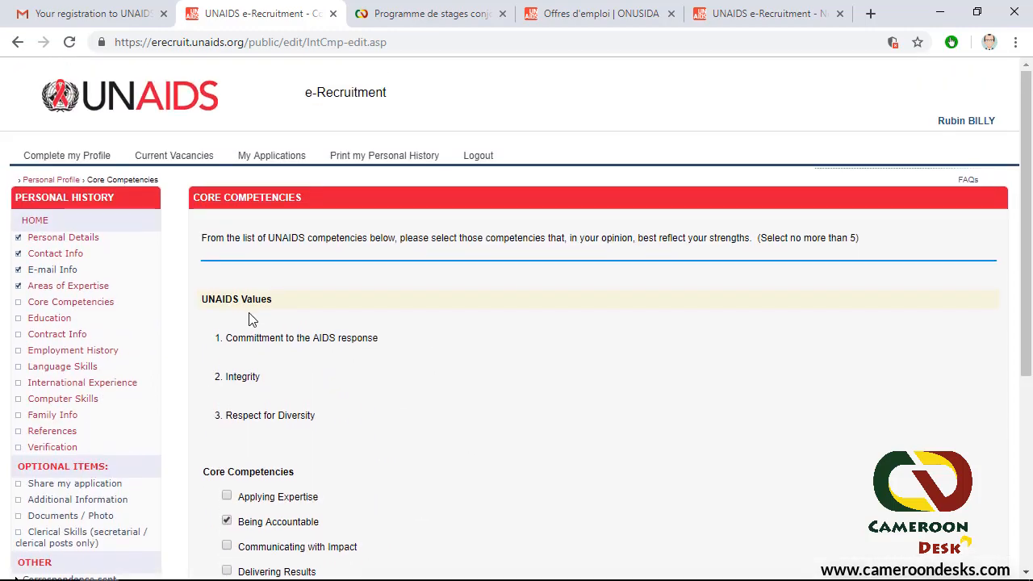
scroll(250, 320, "down", 4)
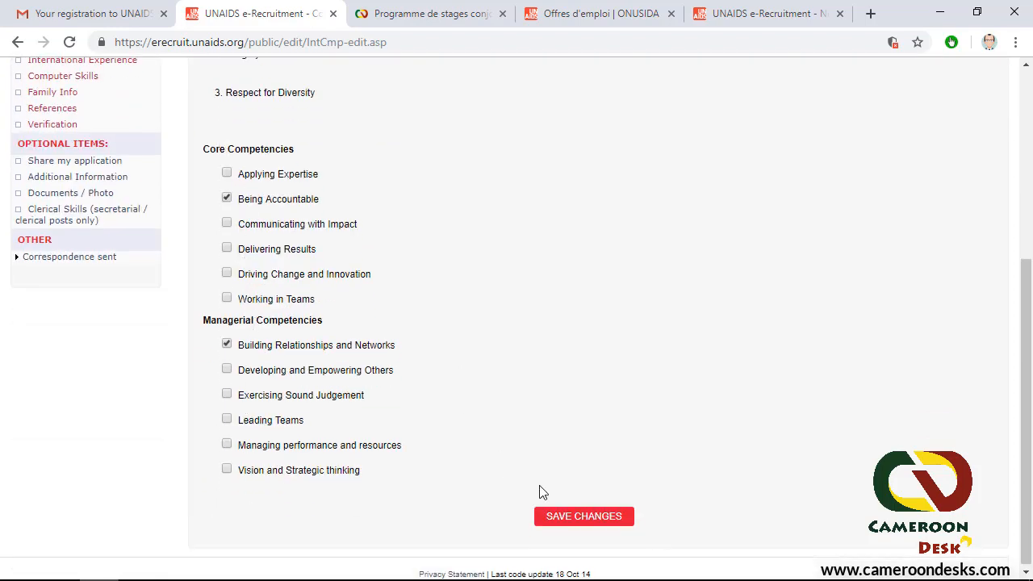
left_click(575, 516)
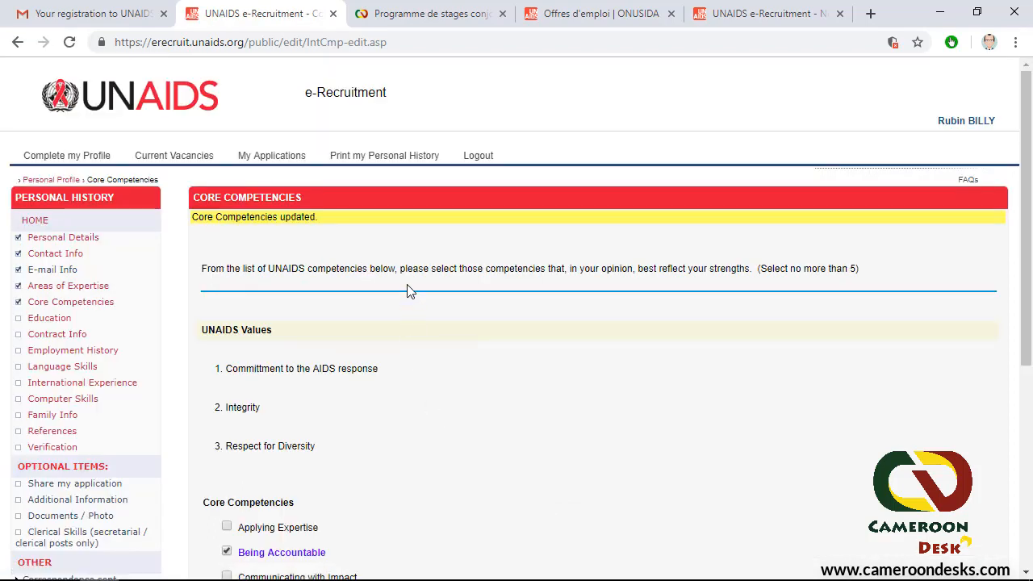
scroll(255, 286, "down", 1)
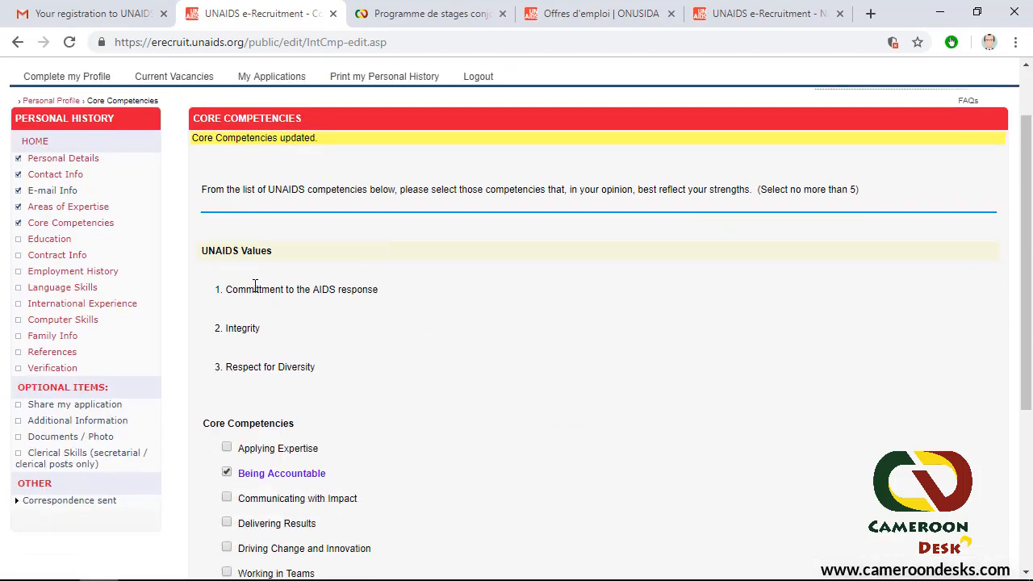
- Open the Education section and set the highest level of education to Master's Degree (or Equivalent)
left_click(42, 239)
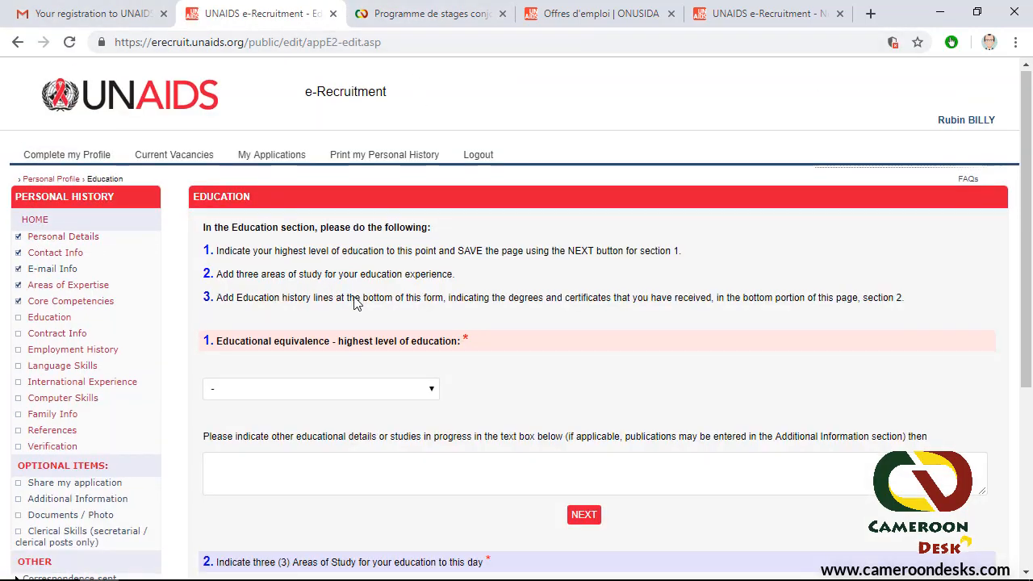
scroll(355, 300, "down", 1)
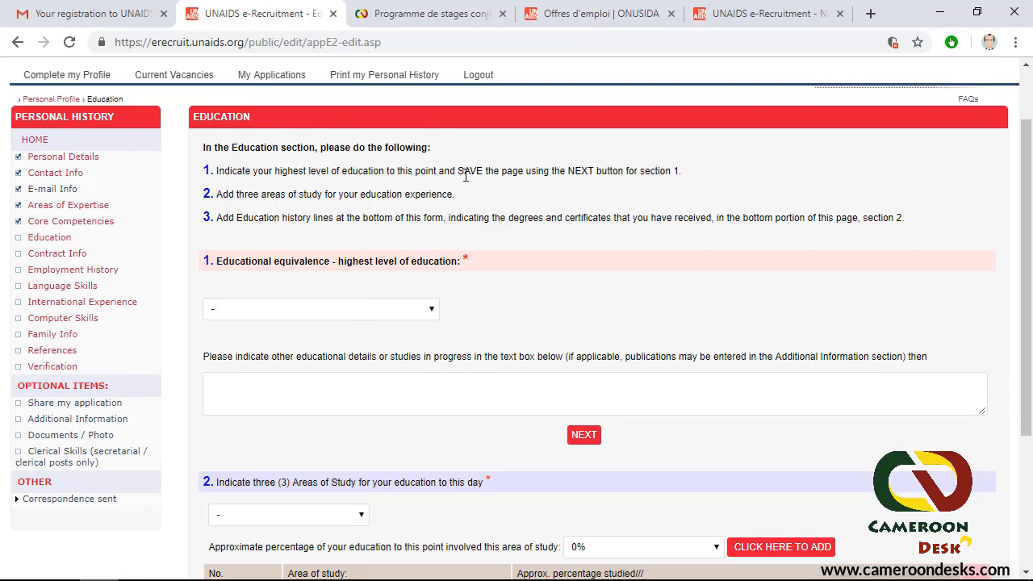
scroll(460, 186, "up", 1)
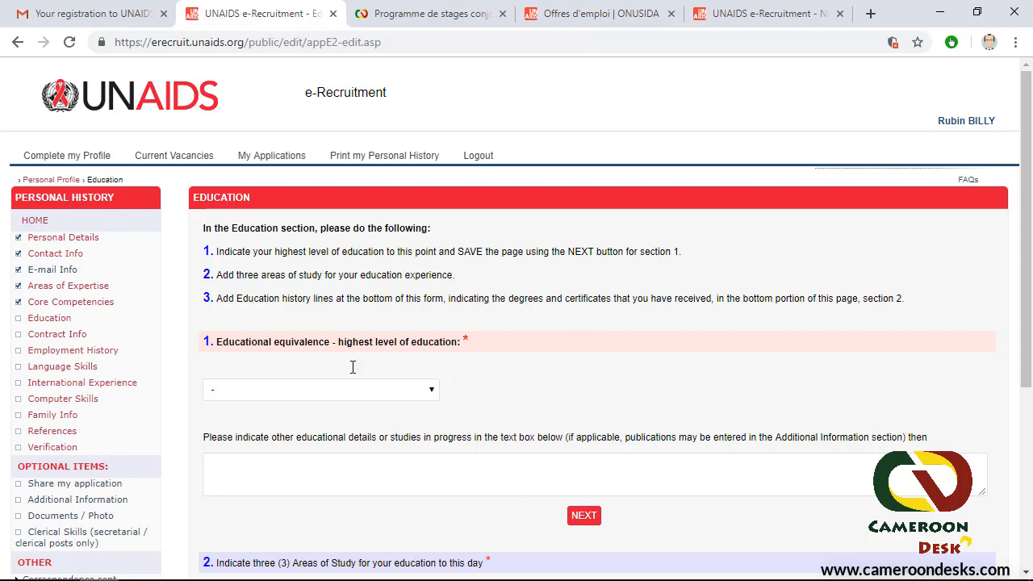
left_click(408, 391)
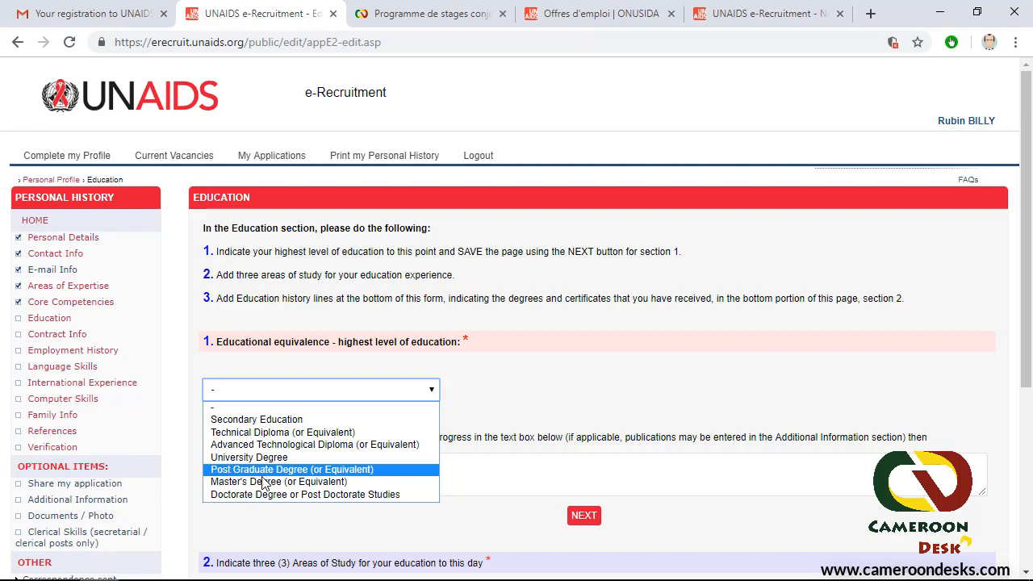
left_click(314, 484)
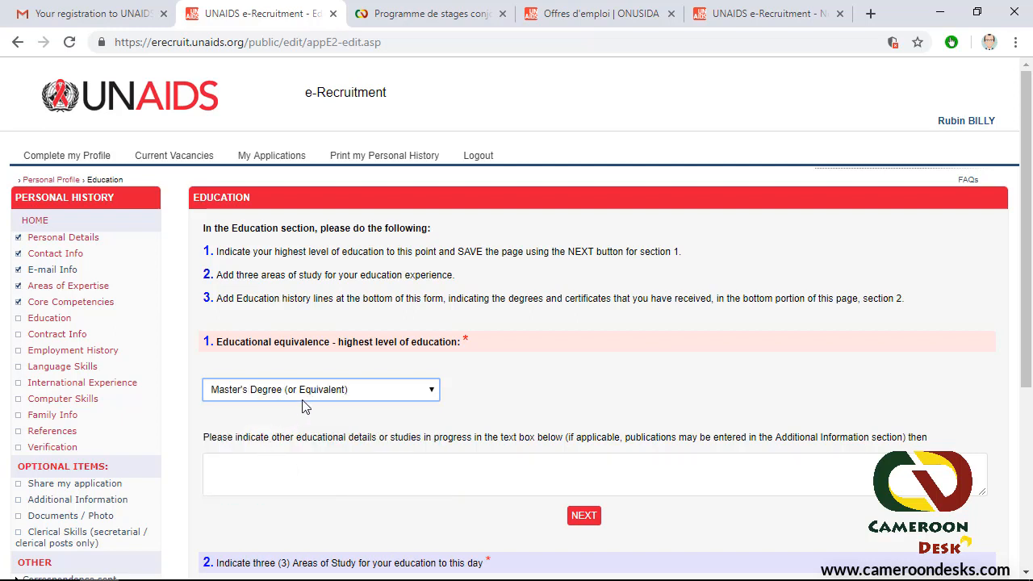
scroll(311, 401, "down", 1)
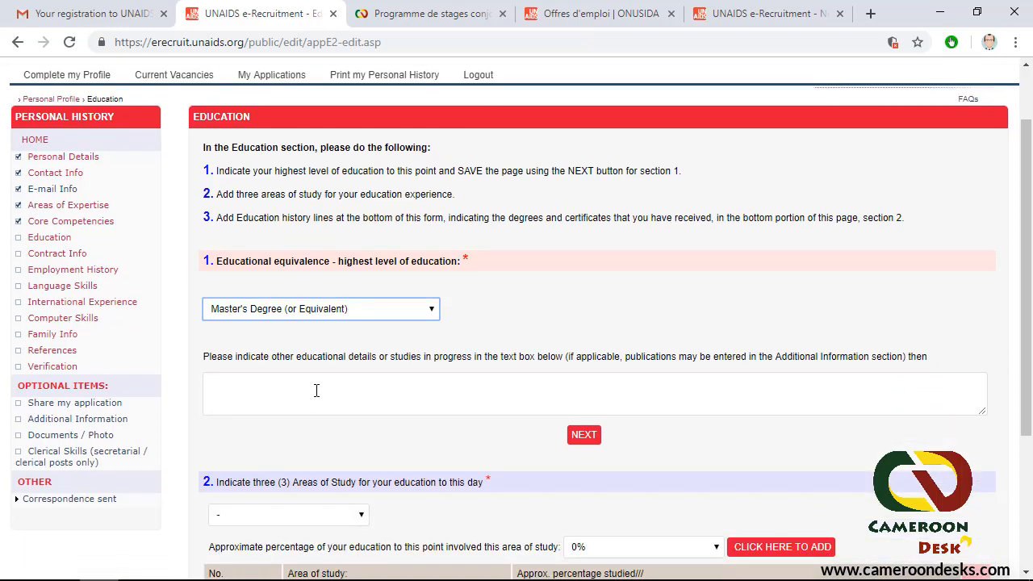
left_click(315, 317)
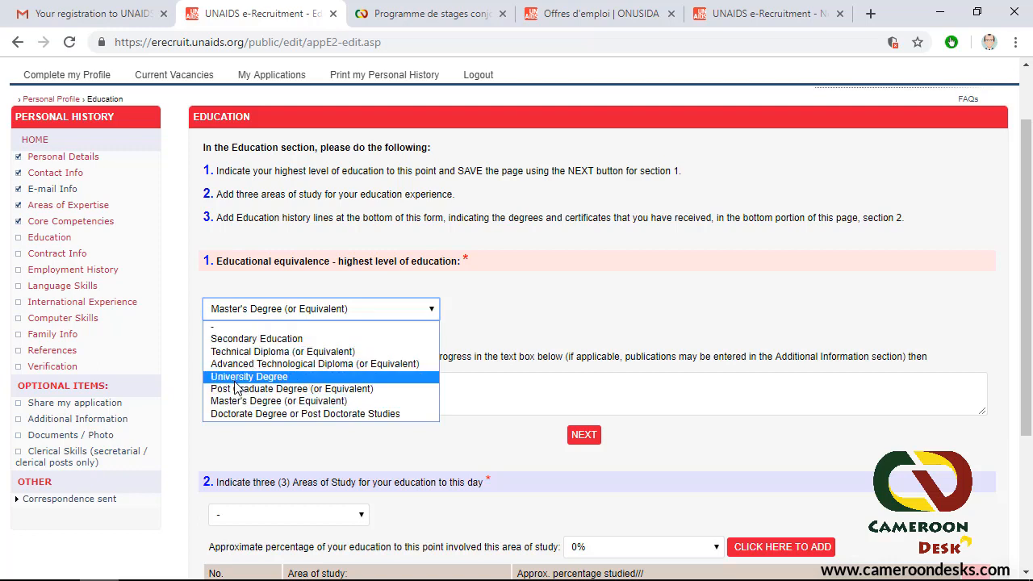
left_click(272, 402)
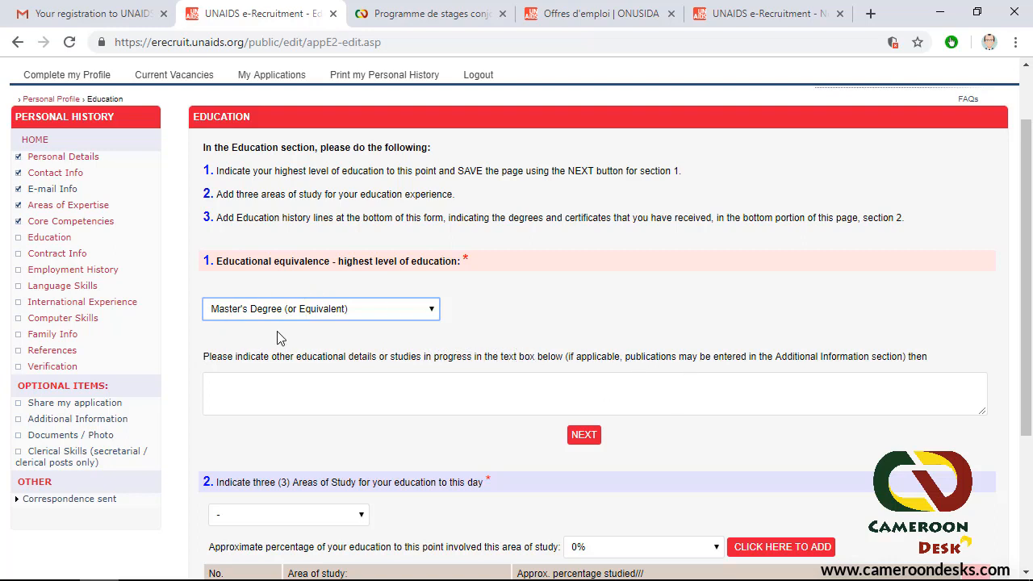
- Enter "Je suis en recherche." as the other educational details and save section 1 of the Education page
left_click(257, 387)
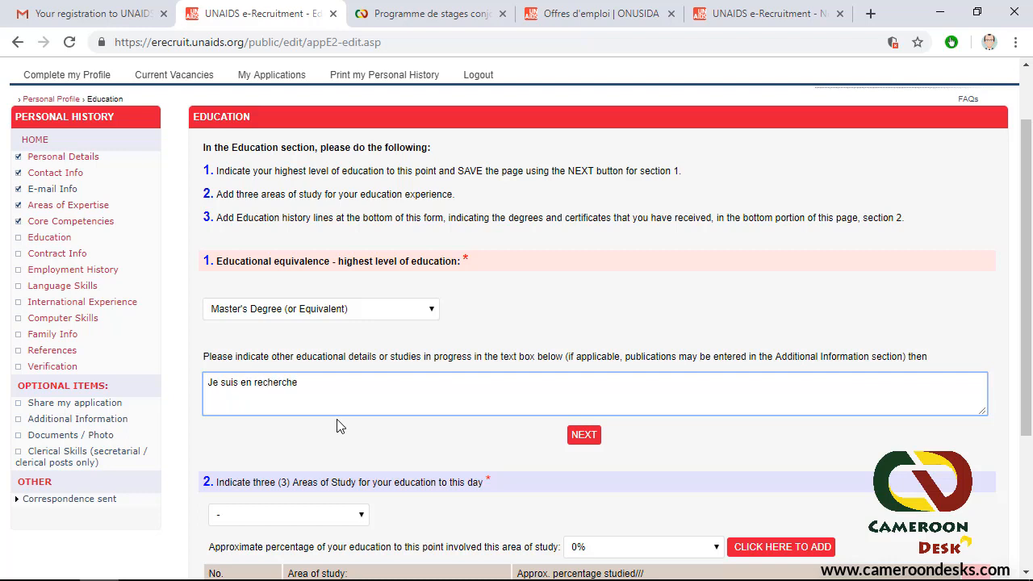
scroll(525, 339, "down", 2)
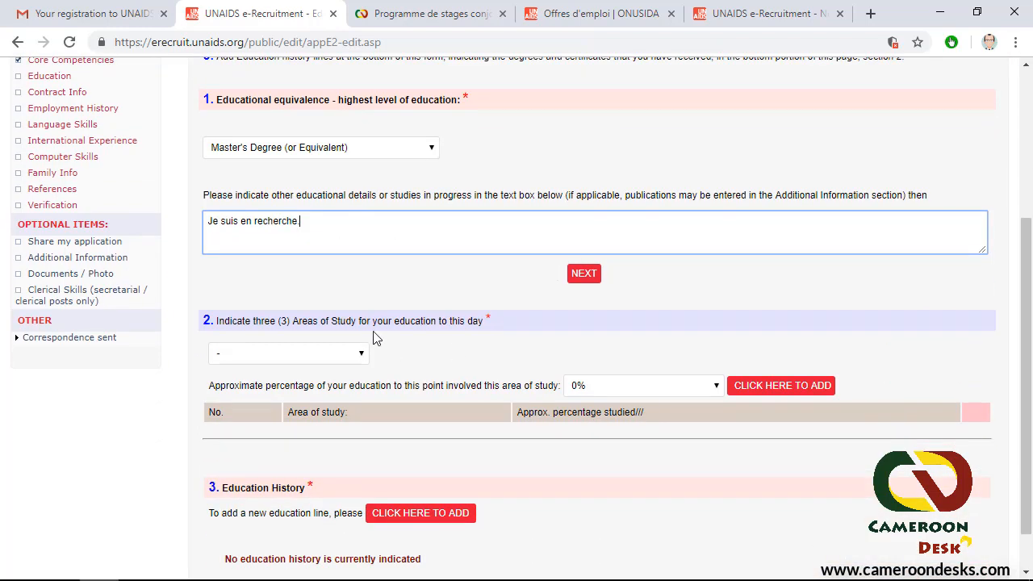
scroll(387, 289, "up", 3)
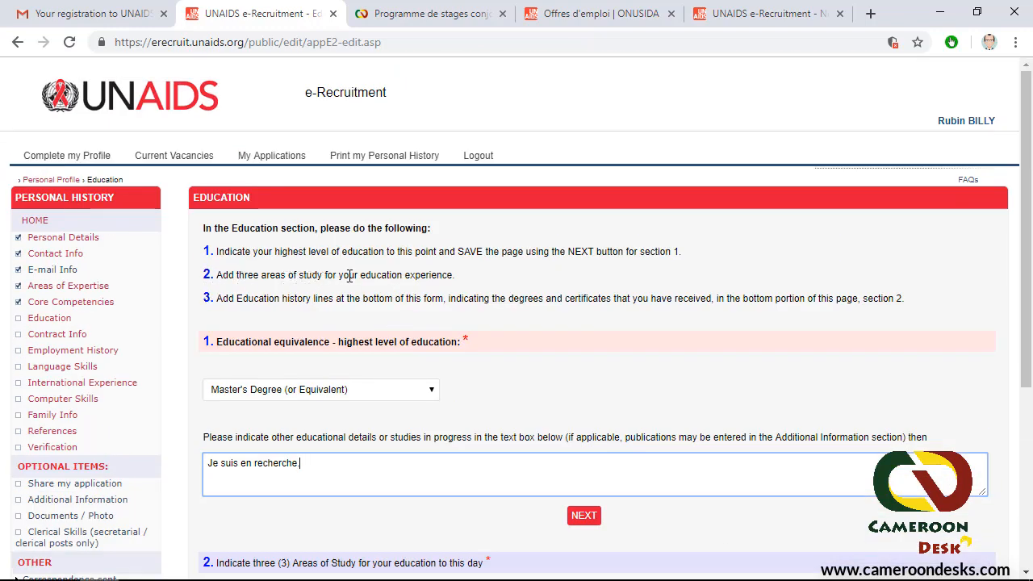
scroll(468, 322, "down", 3)
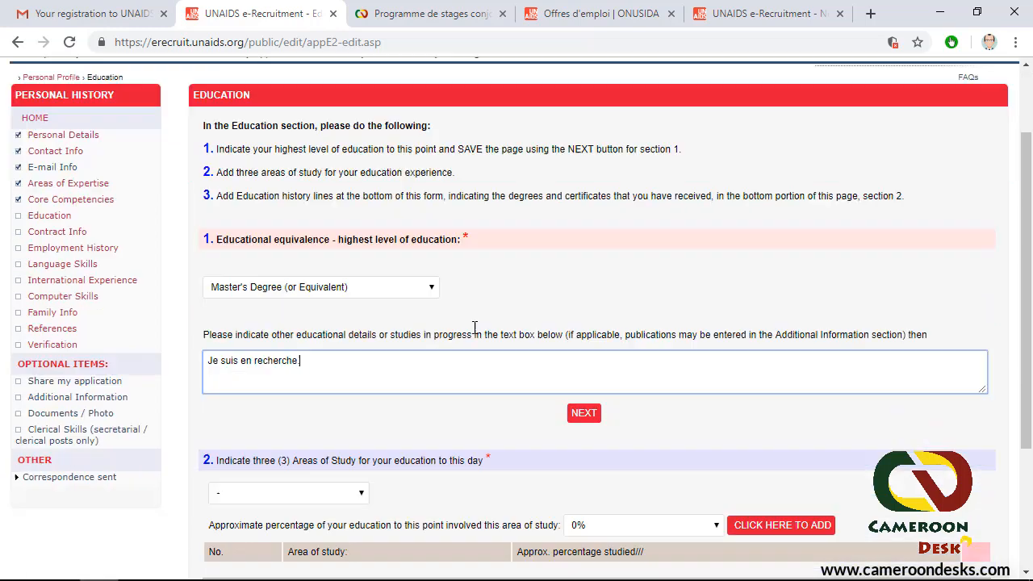
type(".")
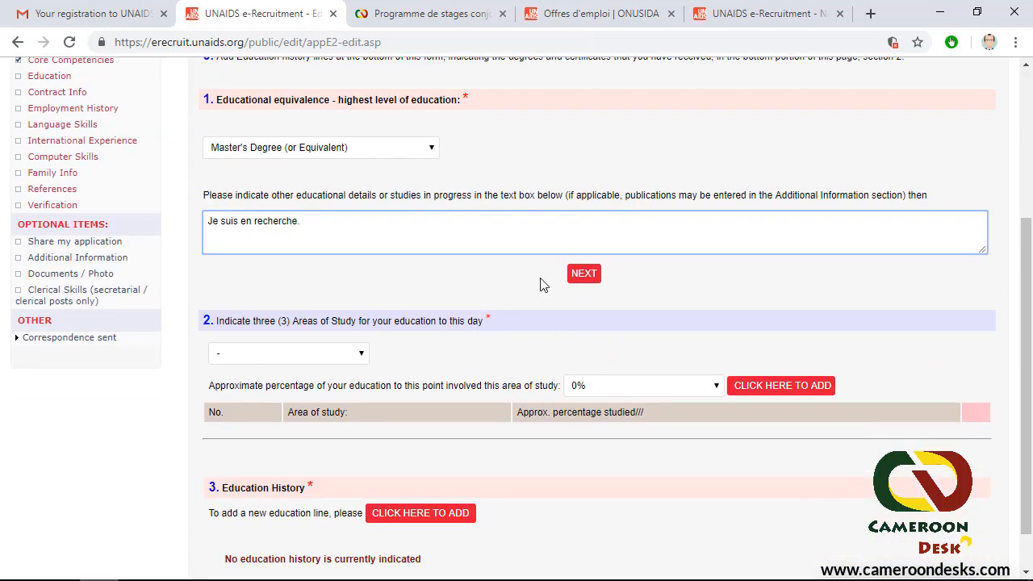
scroll(484, 307, "down", 1)
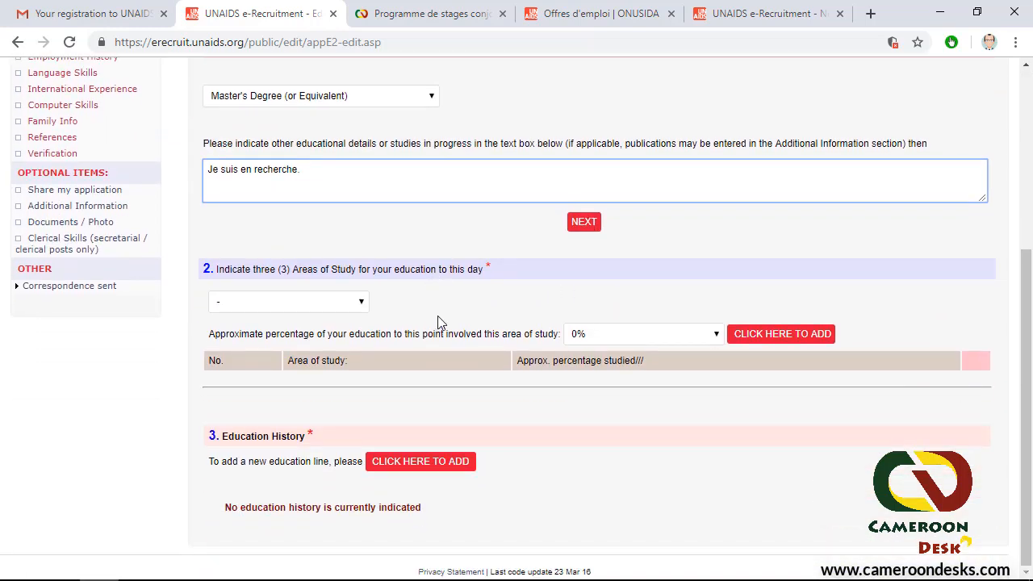
left_click(587, 226)
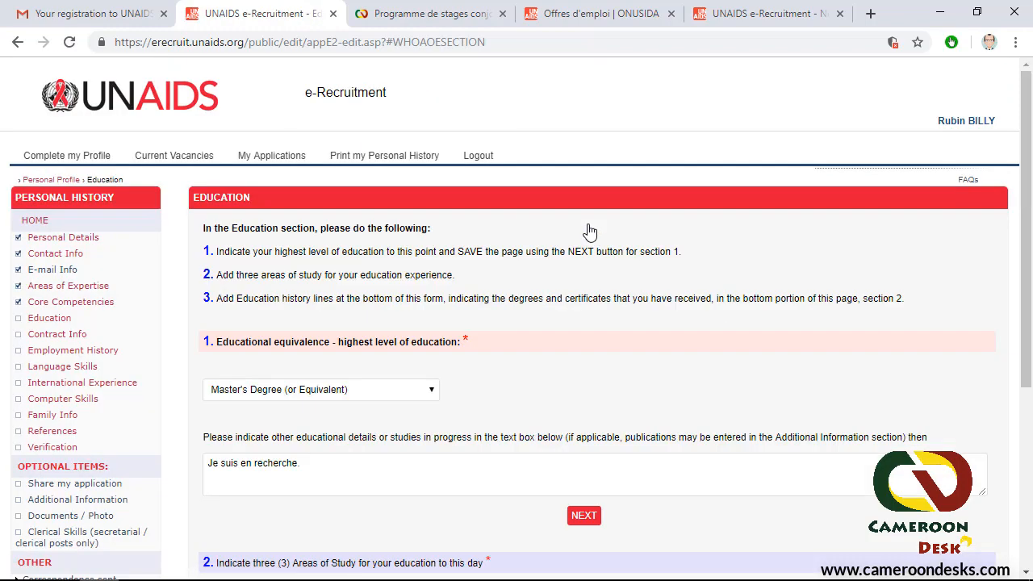
- Add Accounting as an area of study with an approximate percentage of 75%
scroll(480, 299, "down", 1)
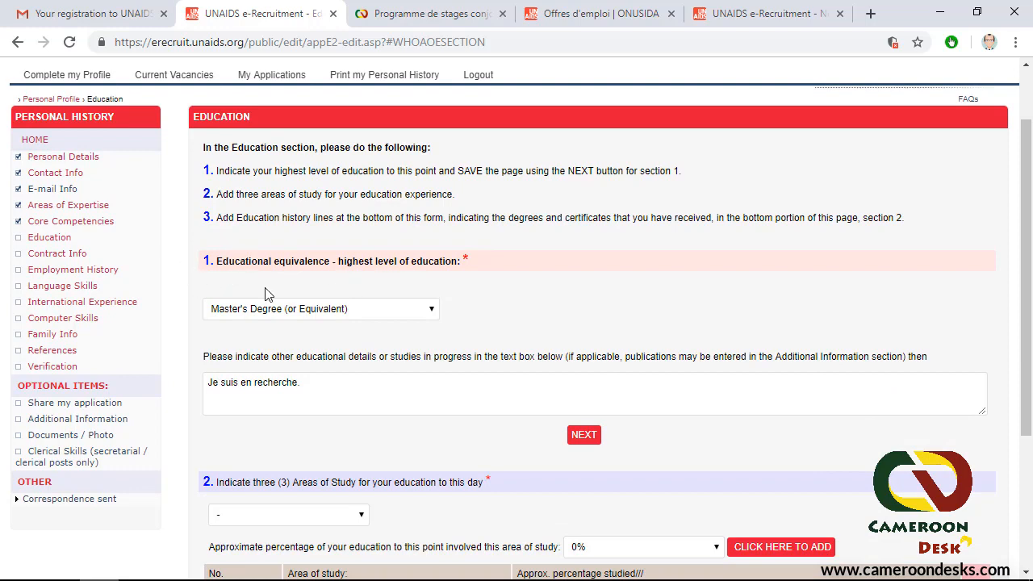
scroll(271, 364, "down", 2)
scroll(272, 377, "down", 1)
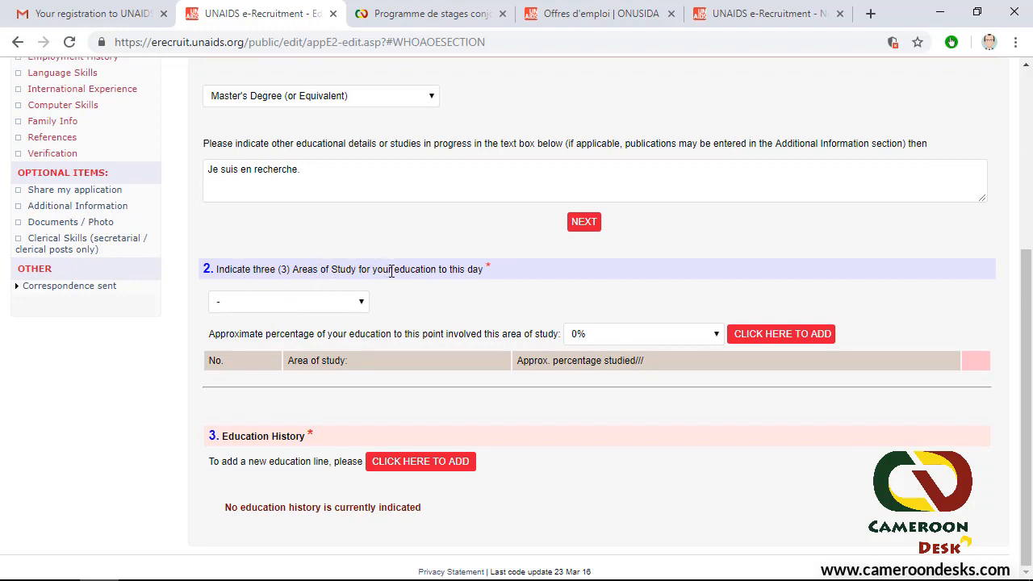
left_click(358, 304)
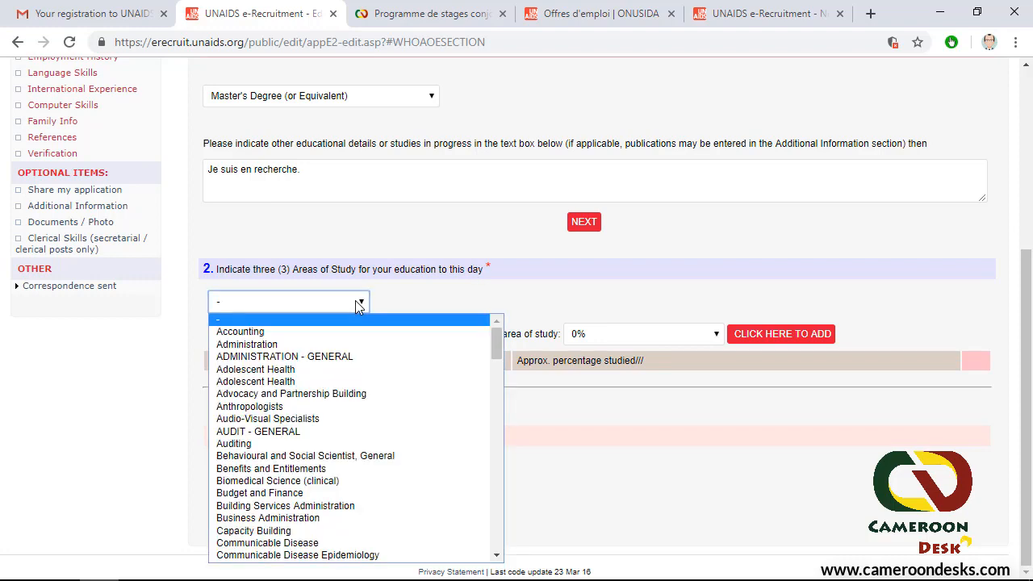
left_click(328, 331)
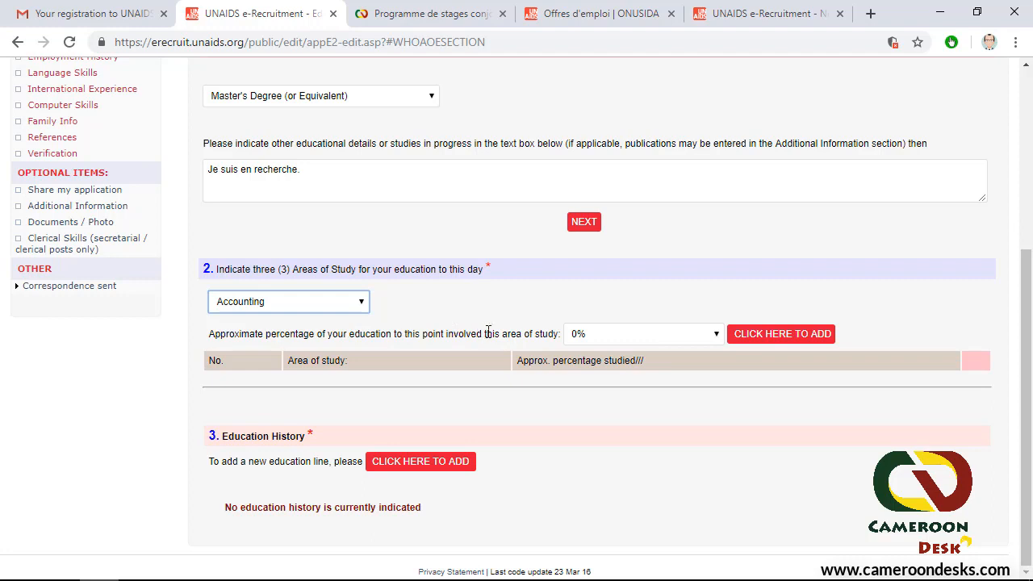
left_click(704, 334)
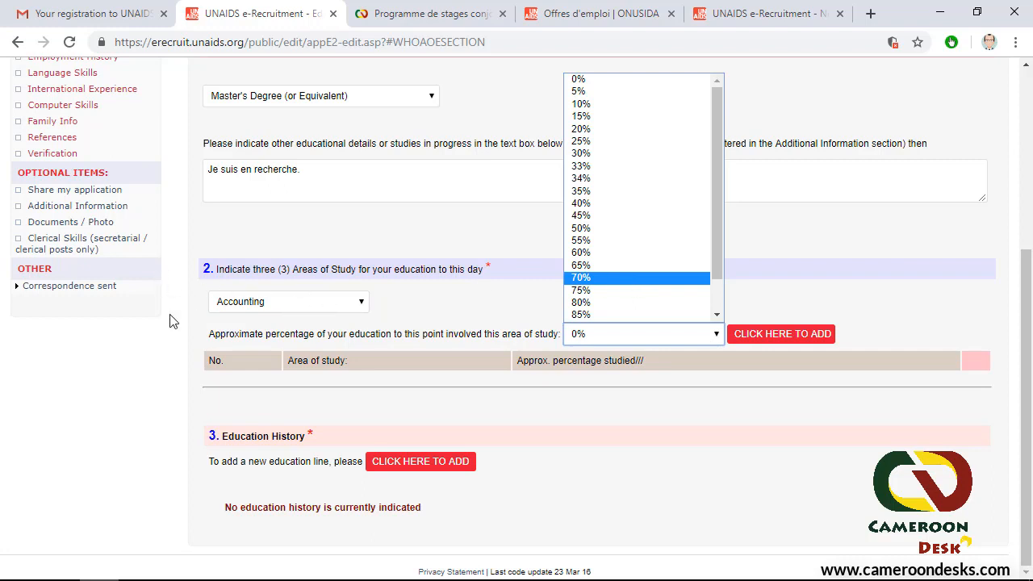
left_click(621, 292)
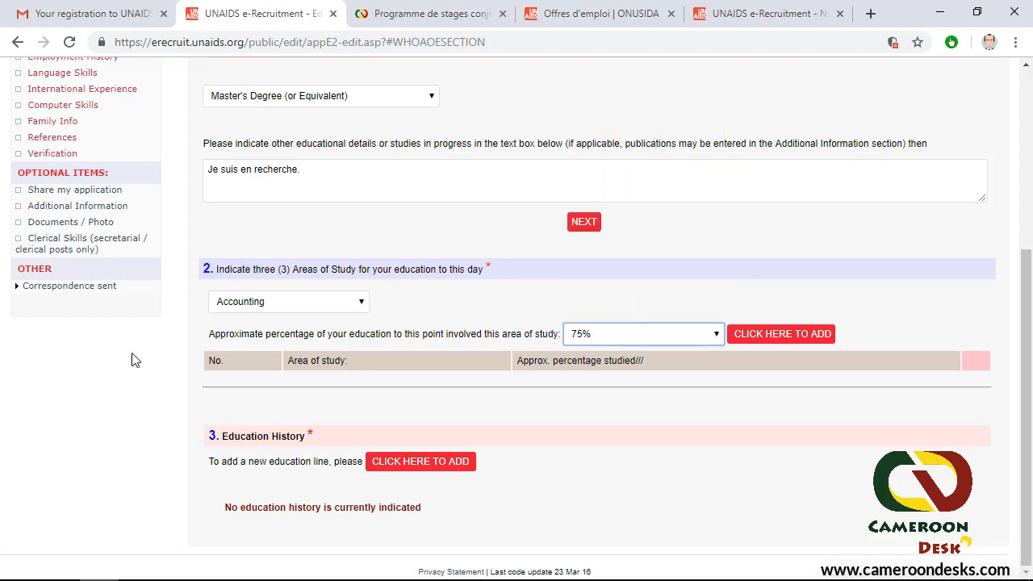
left_click(773, 339)
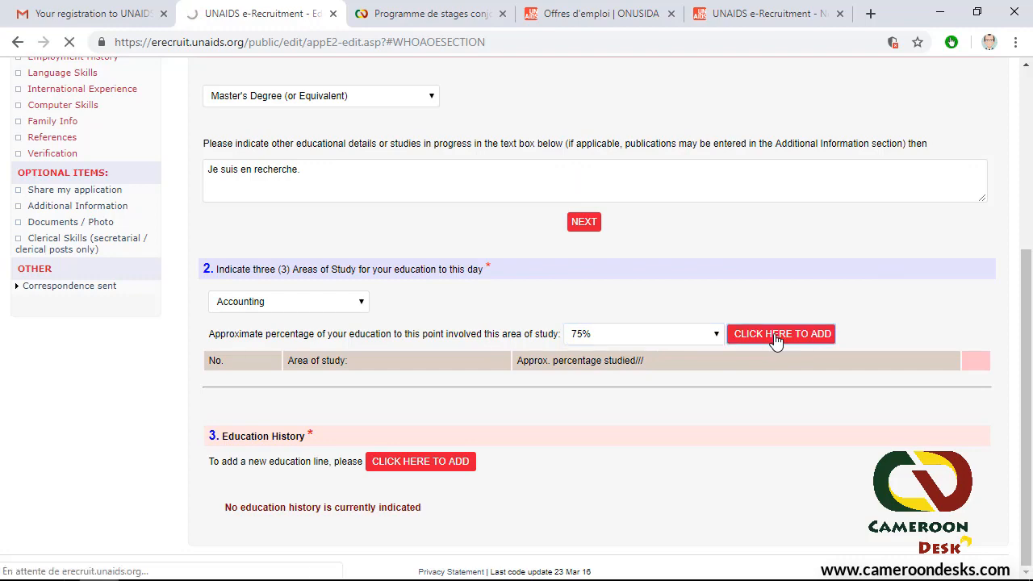
- Choose Administration as the second area of study
scroll(660, 388, "down", 3)
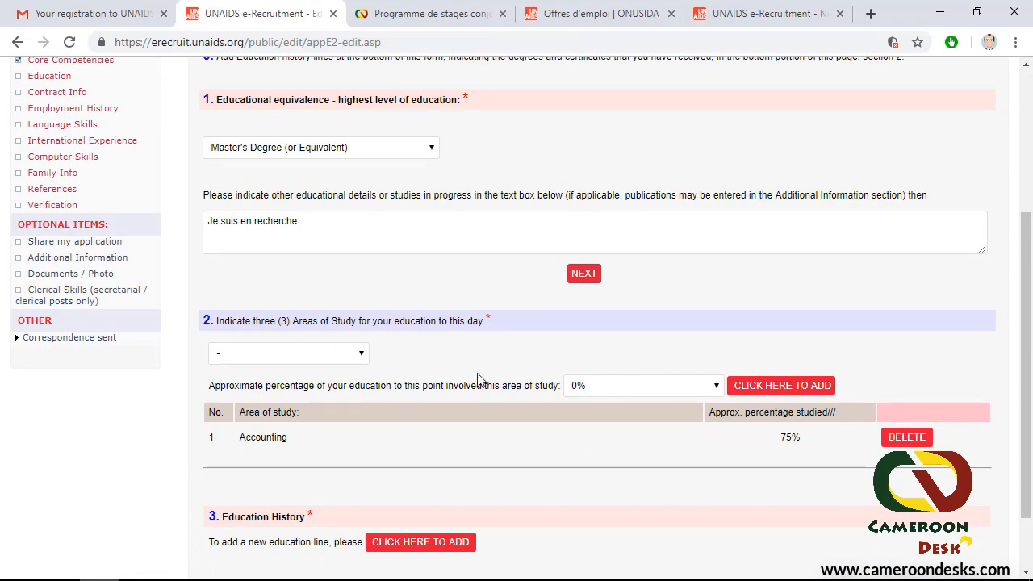
left_click_drag(209, 386, 300, 388)
left_click(300, 387)
left_click(327, 360)
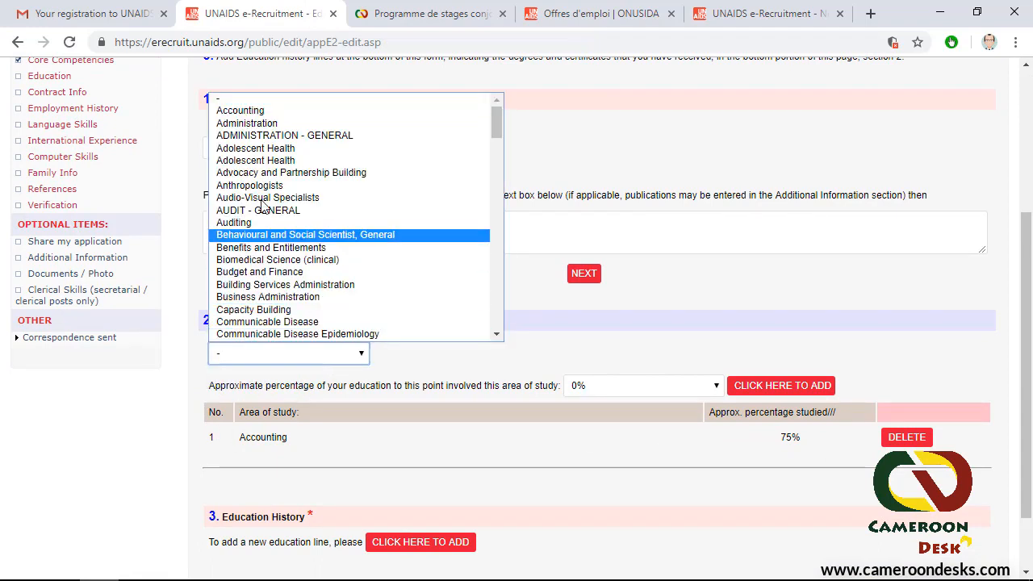
left_click(259, 123)
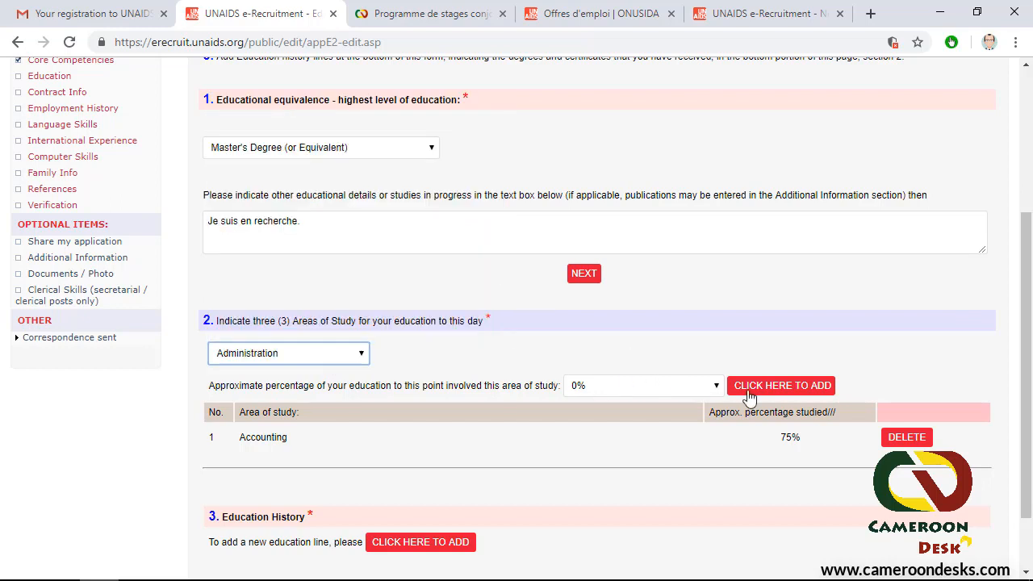
- Try to add the Administration area of study with an approximate percentage of 65%
left_click(692, 391)
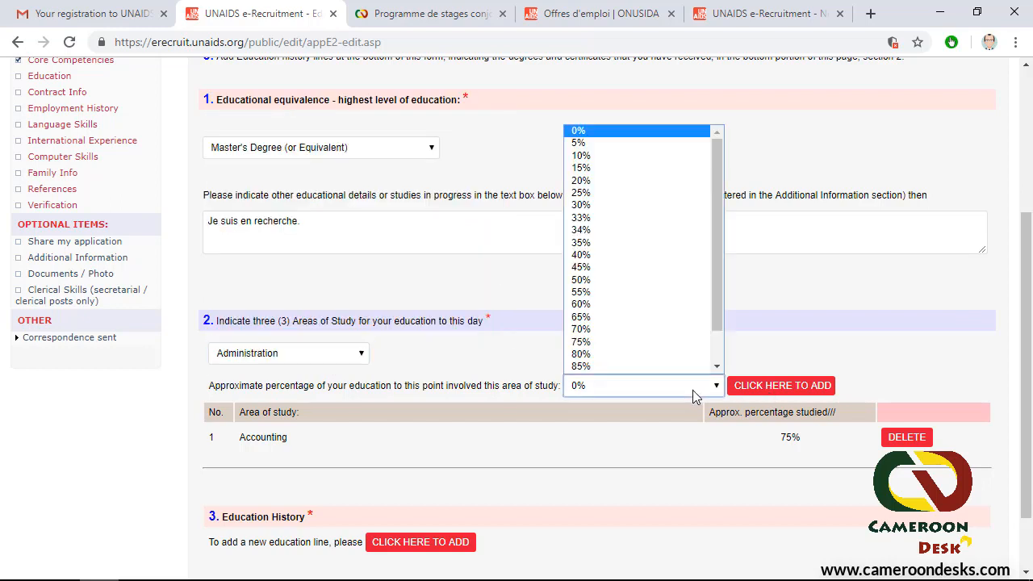
left_click(654, 317)
left_click(807, 387)
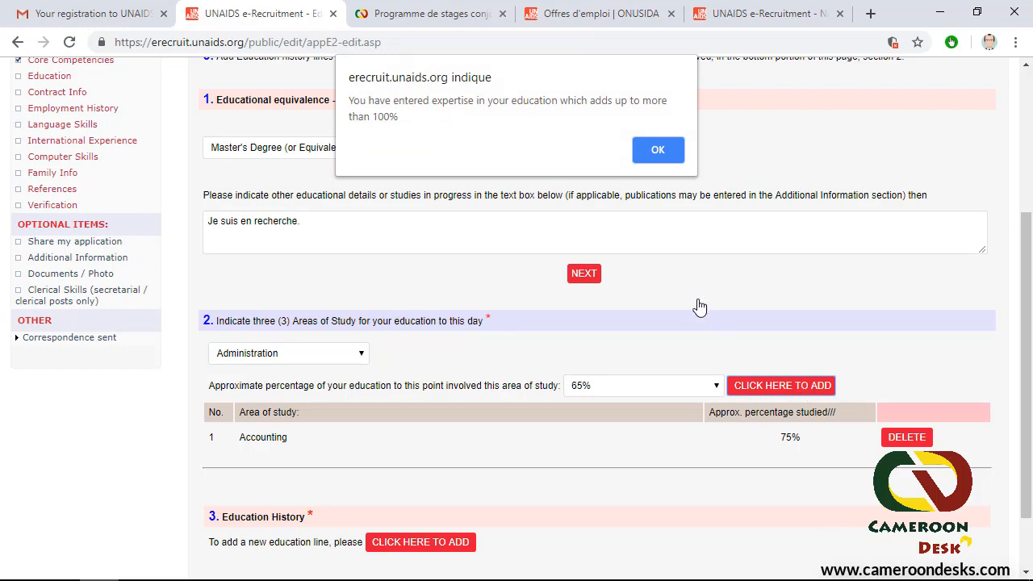
left_click(657, 151)
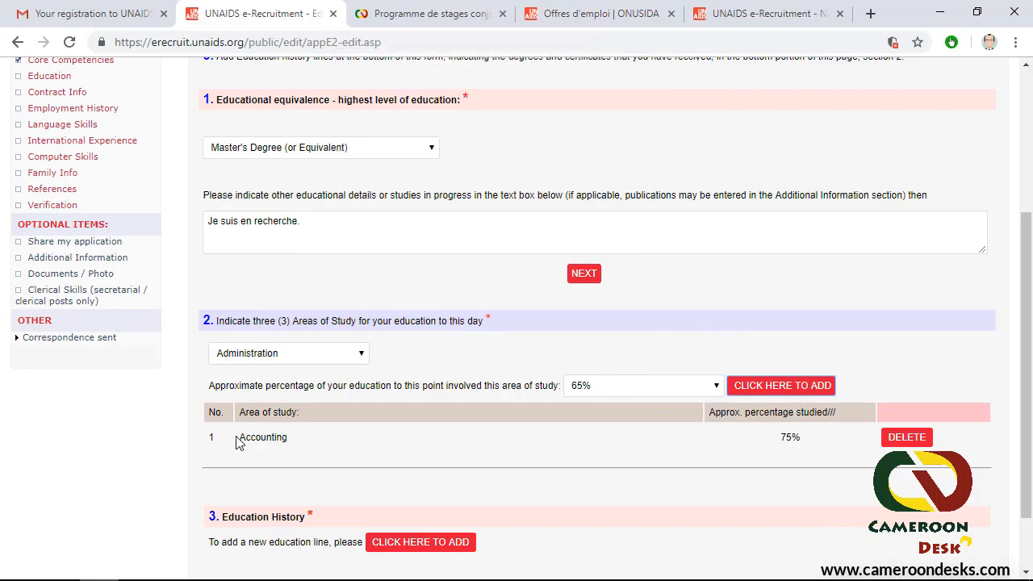
- Set the percentage for Administration to 15% and add it to the areas of study
left_click_drag(239, 436, 321, 446)
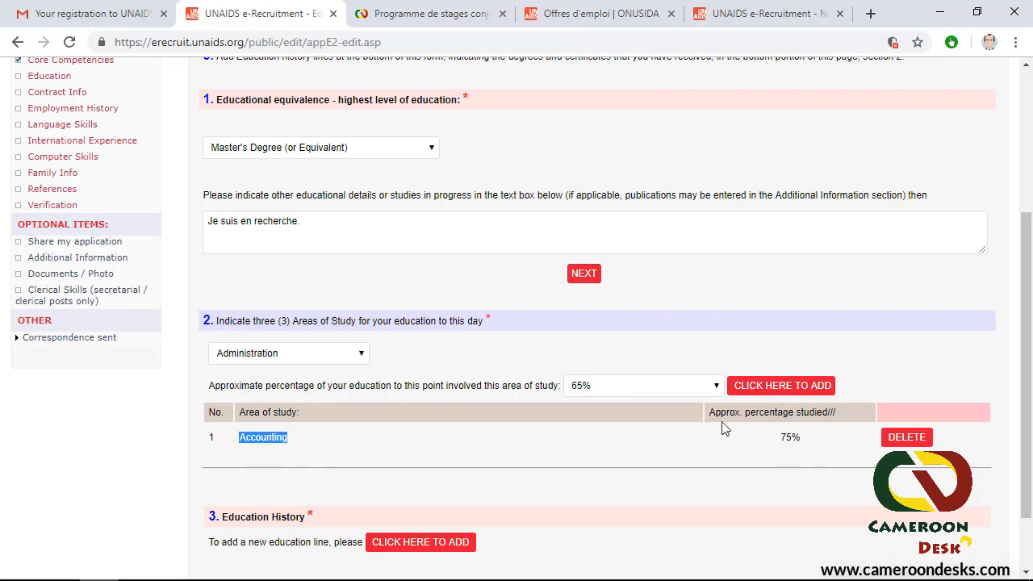
left_click(703, 393)
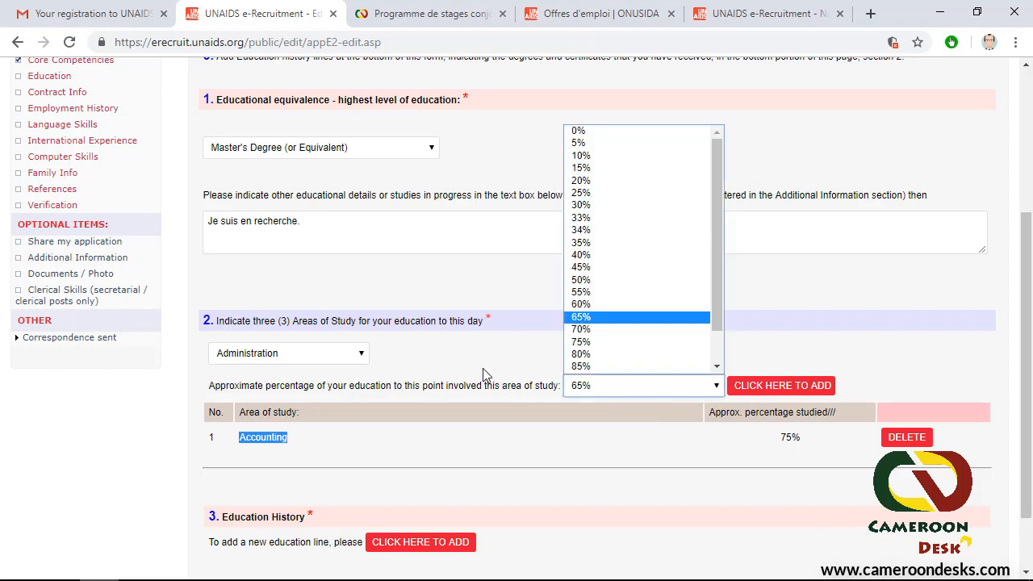
left_click(621, 169)
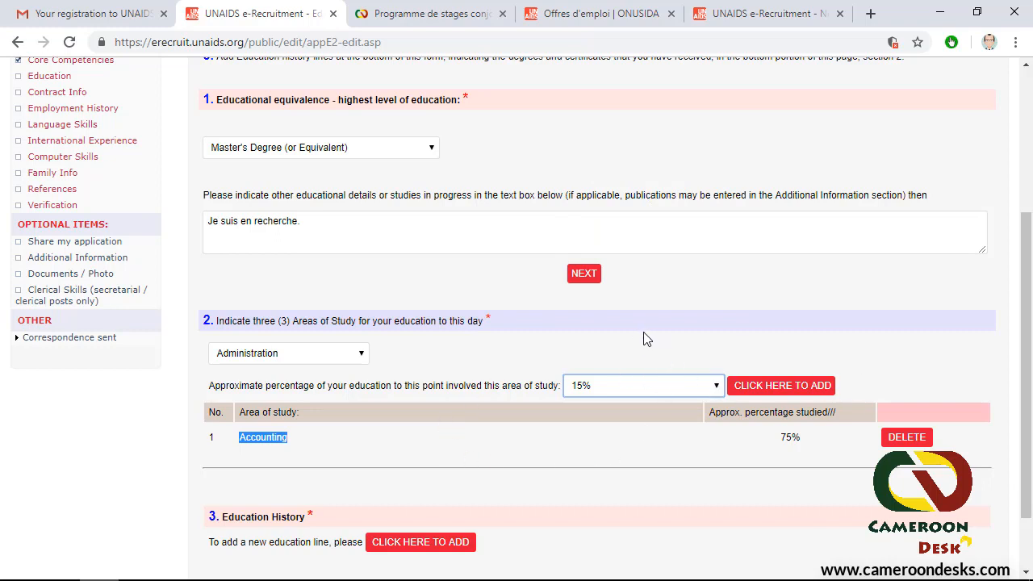
left_click(774, 385)
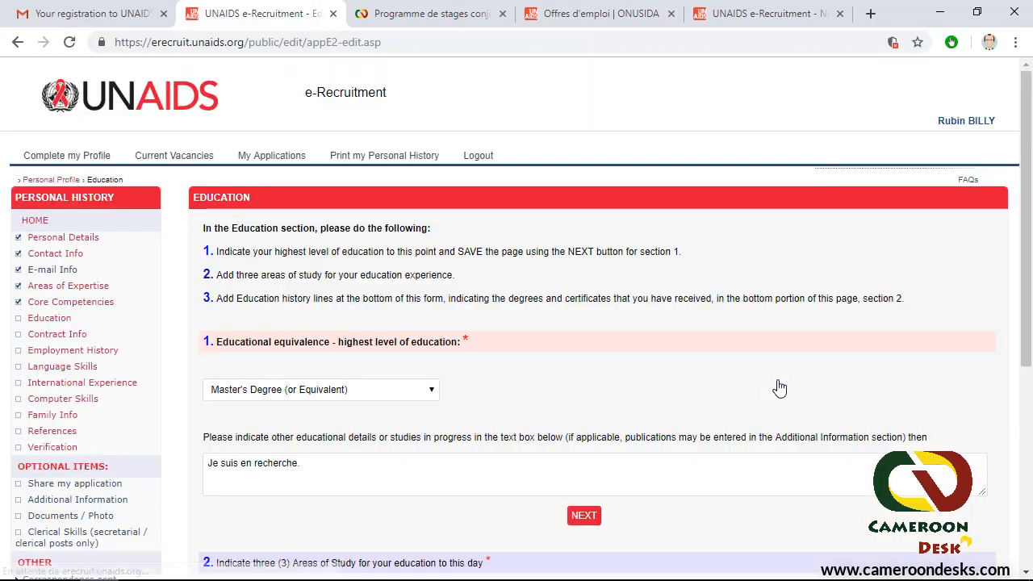
- Add AUDIT - GENERAL as the third area of study with an approximate percentage of 10%
scroll(701, 560, "down", 3)
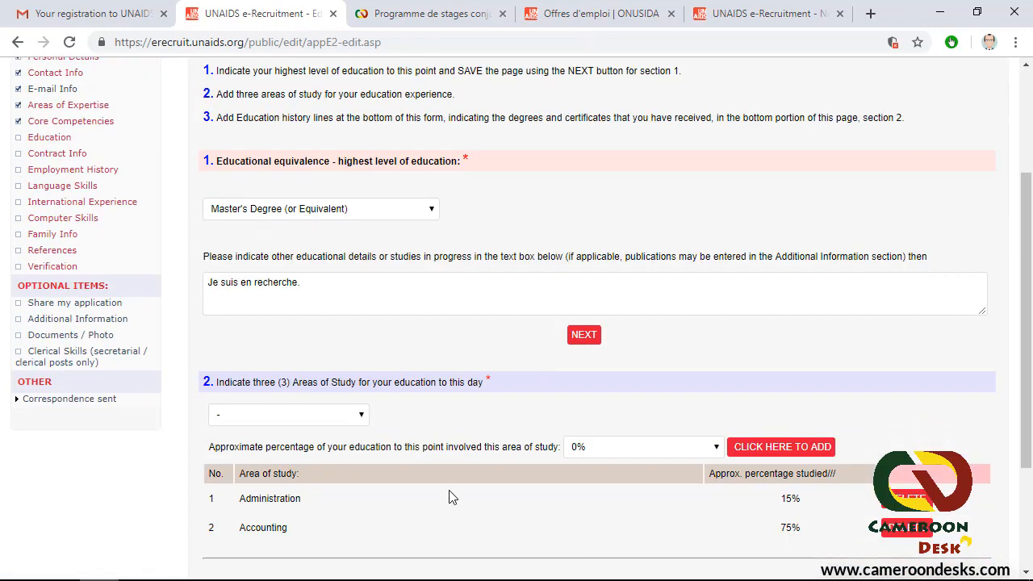
left_click(315, 354)
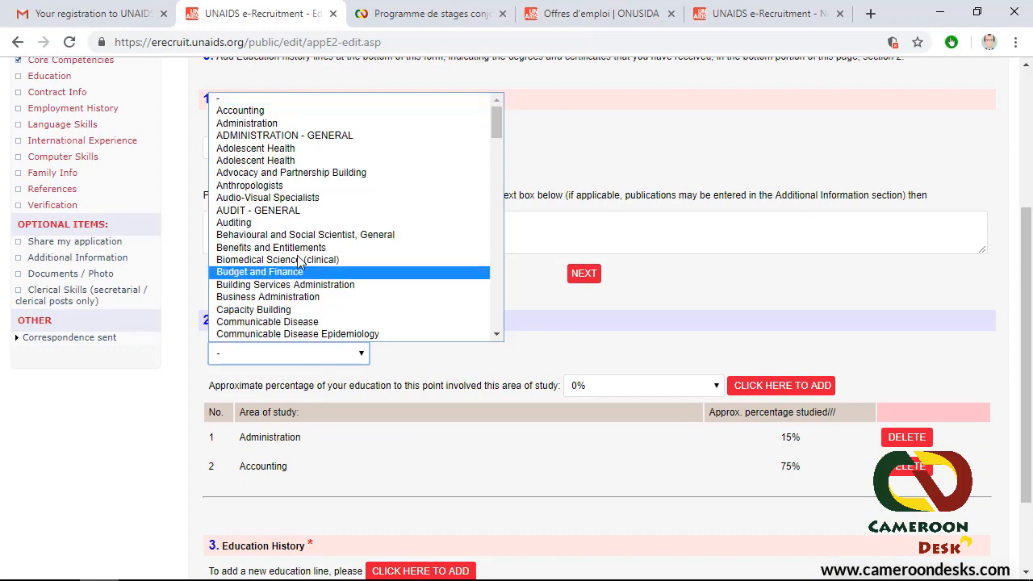
left_click(262, 211)
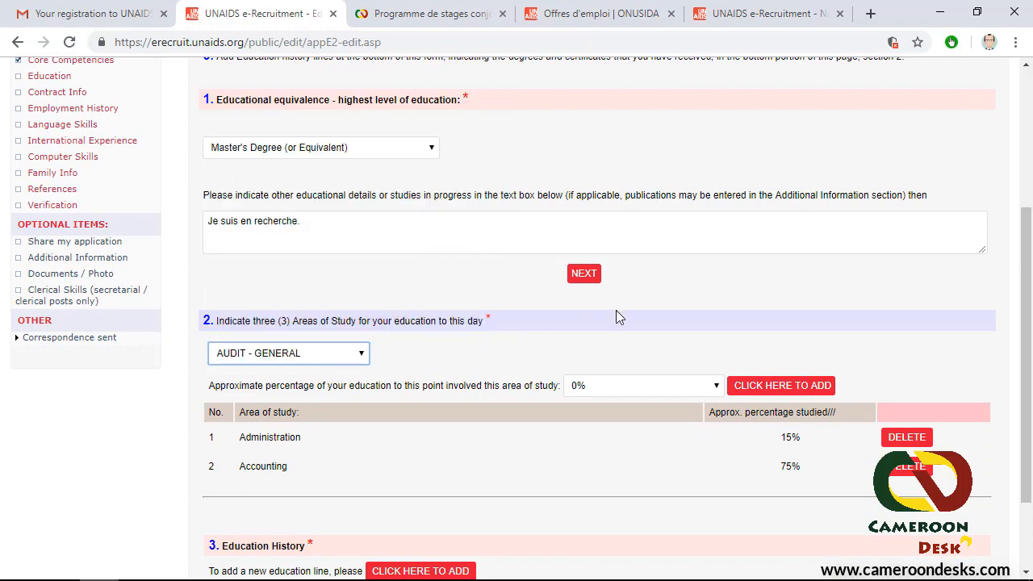
left_click(693, 388)
left_click(589, 155)
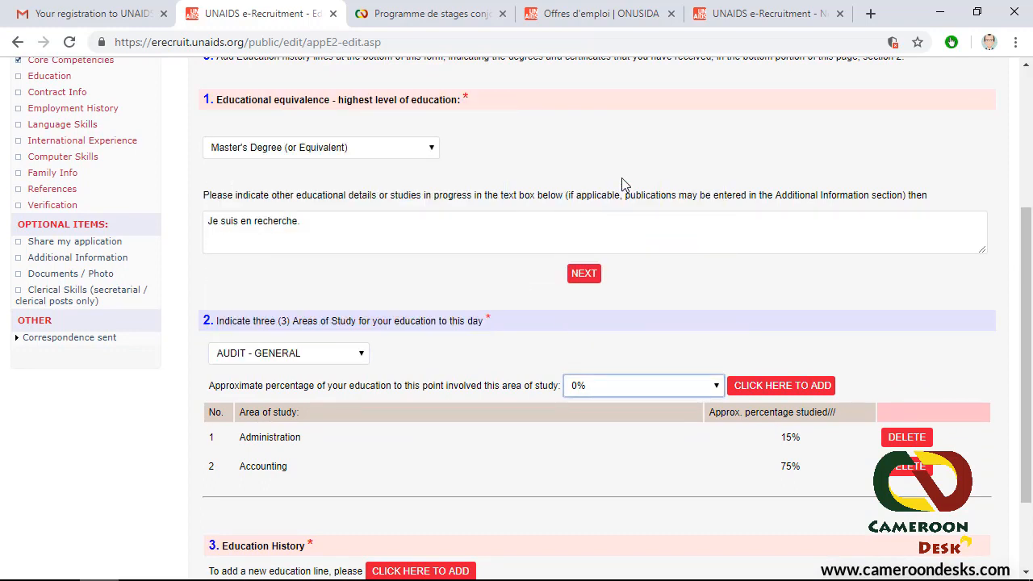
left_click(781, 392)
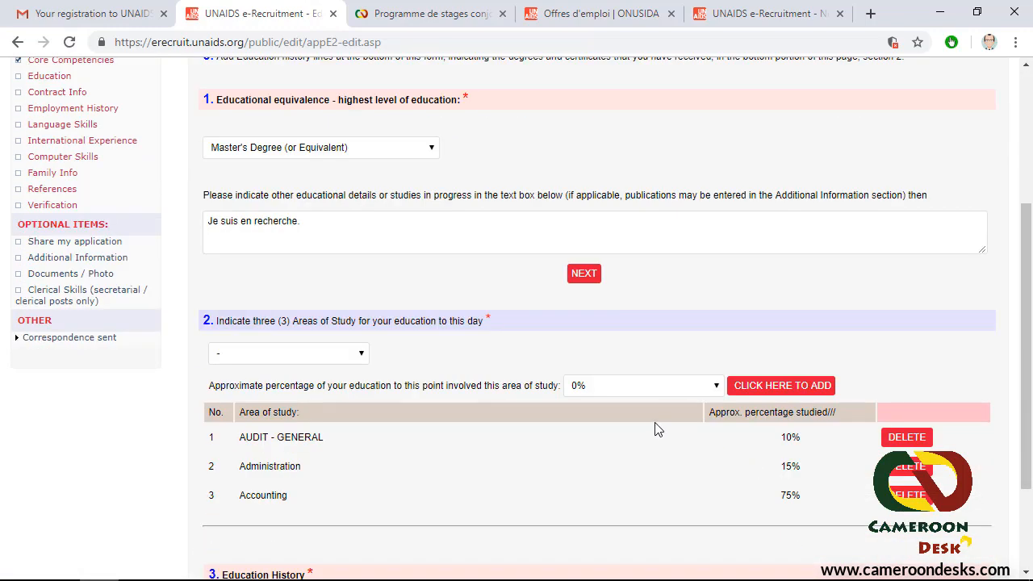
- Review the percentages entered for the three areas of study in the table
scroll(538, 430, "down", 2)
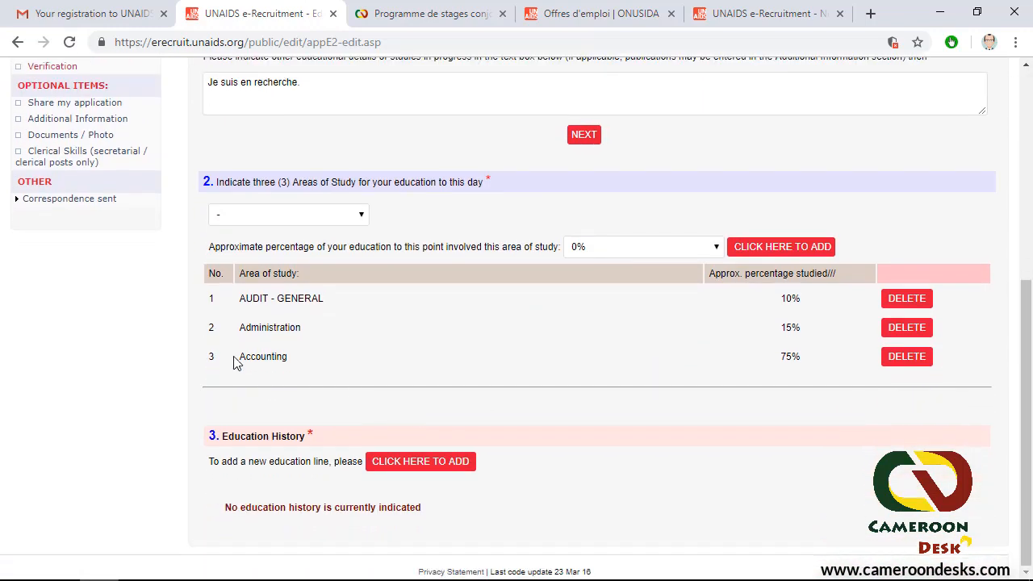
left_click_drag(245, 357, 812, 357)
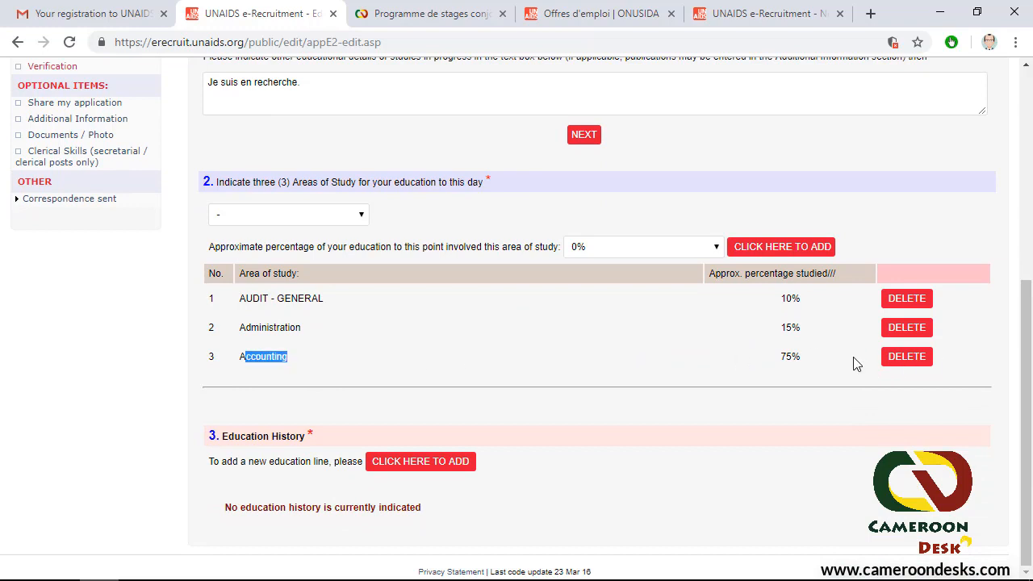
left_click(809, 369)
left_click_drag(810, 369, 766, 369)
left_click_drag(812, 332, 736, 334)
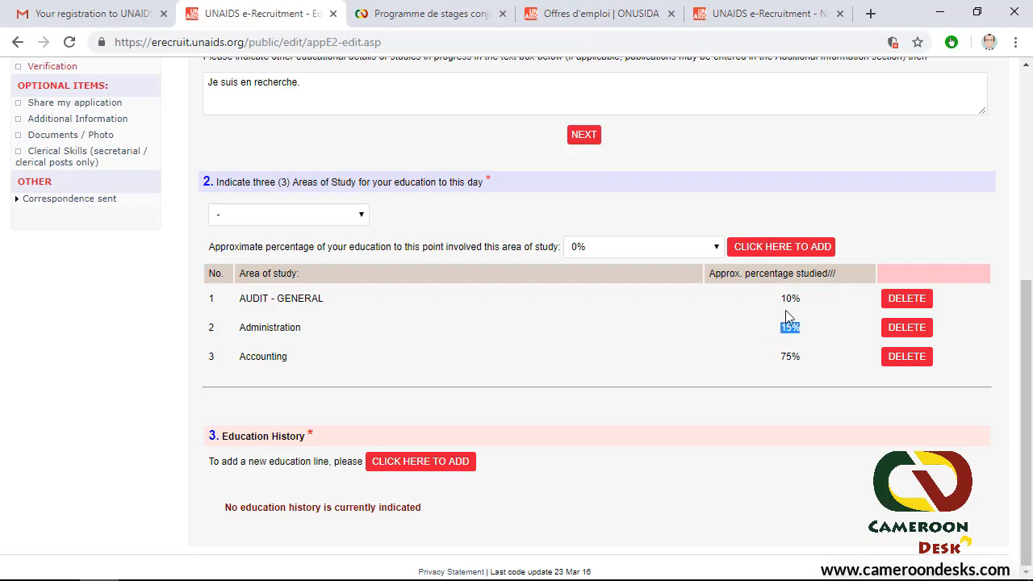
left_click_drag(803, 300, 763, 302)
left_click(659, 347)
- Start a new education history line and look through the fields of its form
left_click(408, 471)
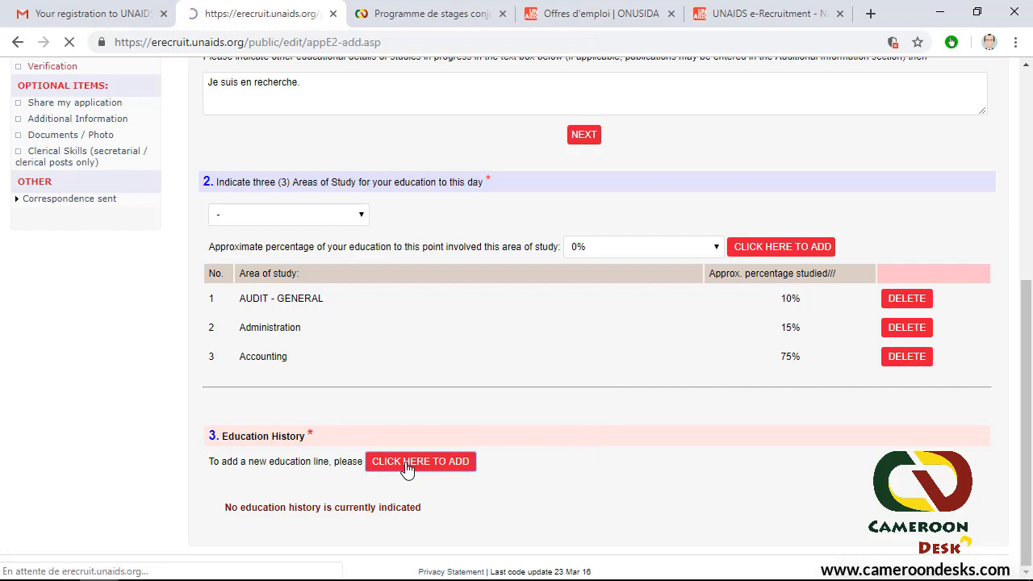
scroll(422, 388, "down", 3)
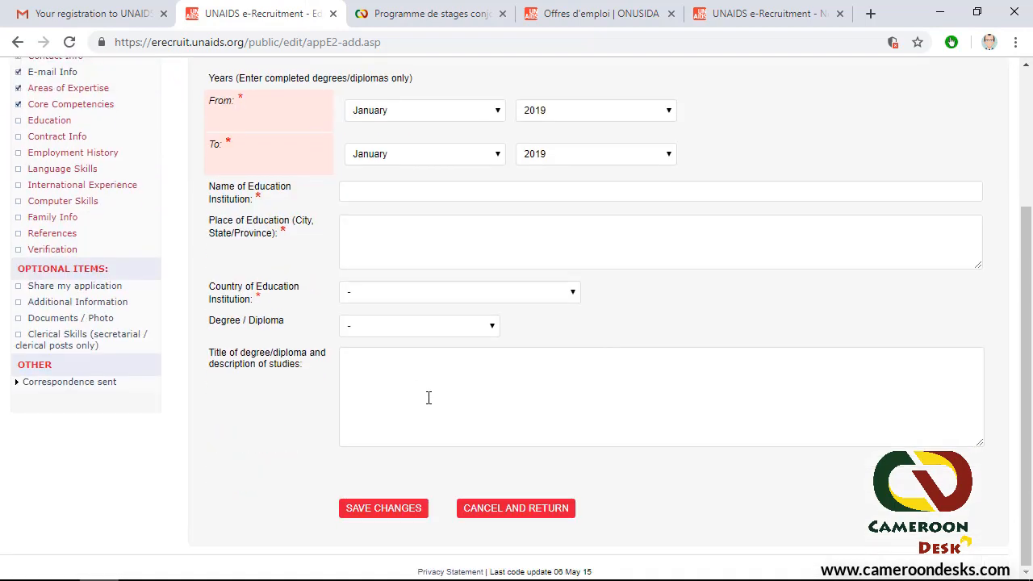
scroll(446, 410, "up", 3)
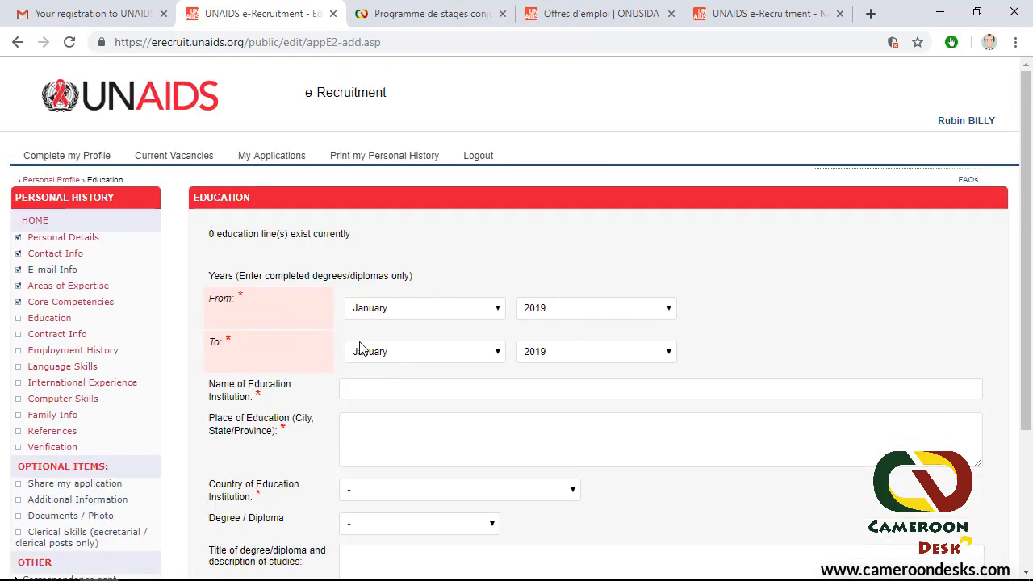
scroll(361, 345, "down", 1)
scroll(378, 371, "down", 2)
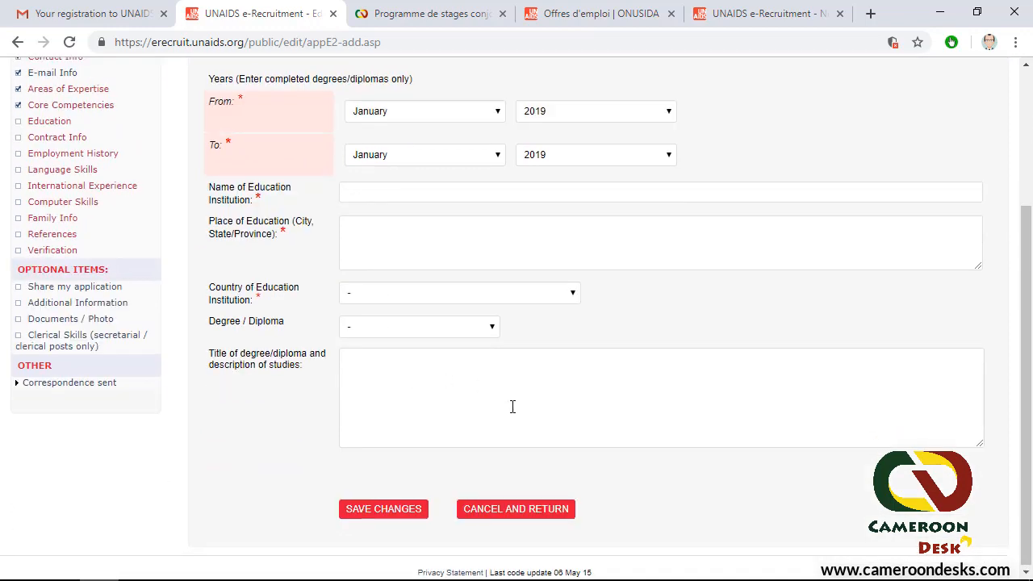
scroll(512, 395, "up", 3)
scroll(501, 444, "down", 3)
scroll(464, 415, "up", 3)
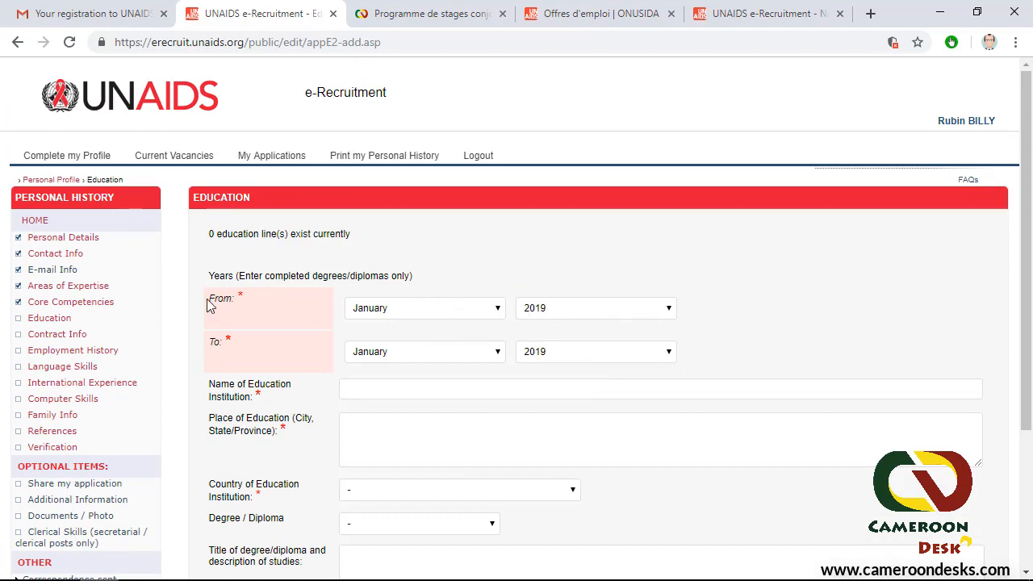
- Set the study period from January 2017 to February 2019
left_click(639, 316)
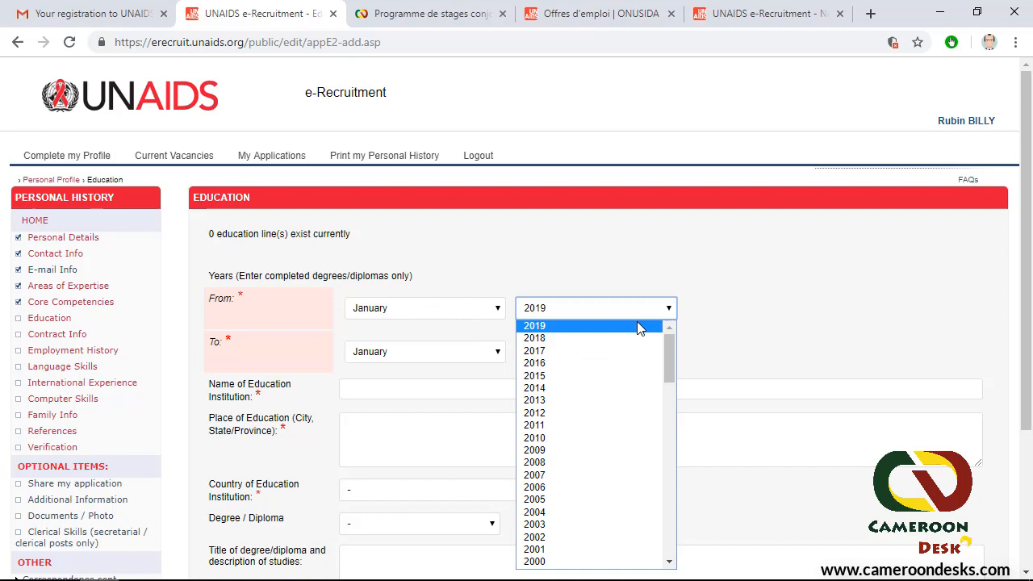
left_click(559, 352)
left_click(400, 355)
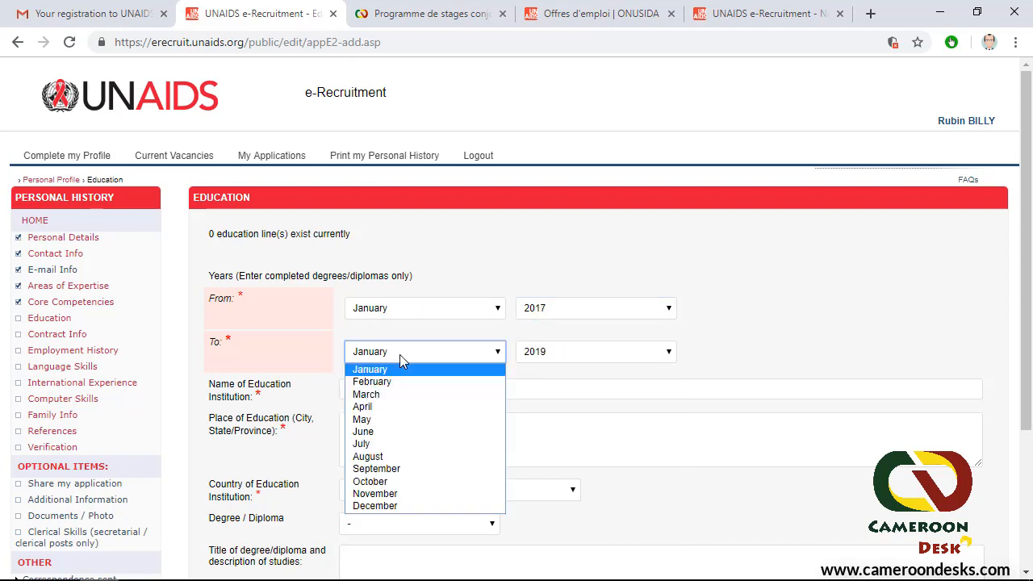
left_click(395, 382)
left_click(583, 355)
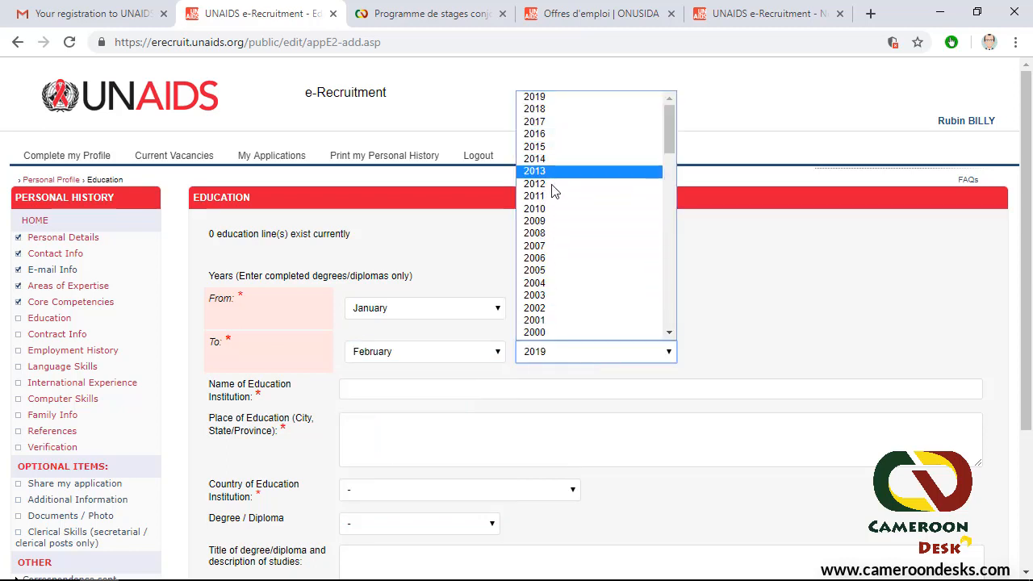
left_click(420, 355)
left_click(380, 382)
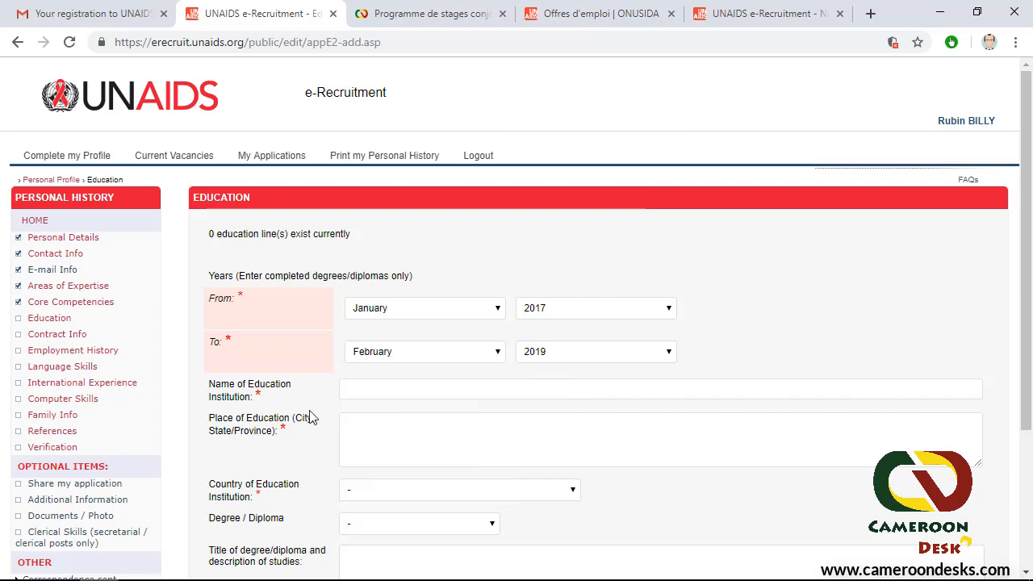
- Enter UNIVERSITY OF YAOUNDE as the education institution and Yaounde as the place of education
left_click(369, 389)
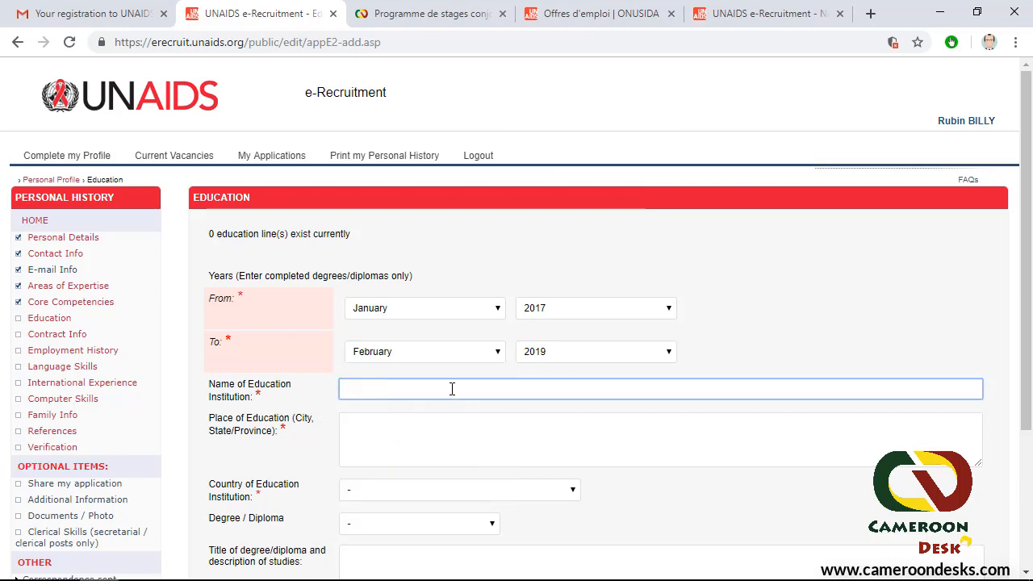
type("UNIV")
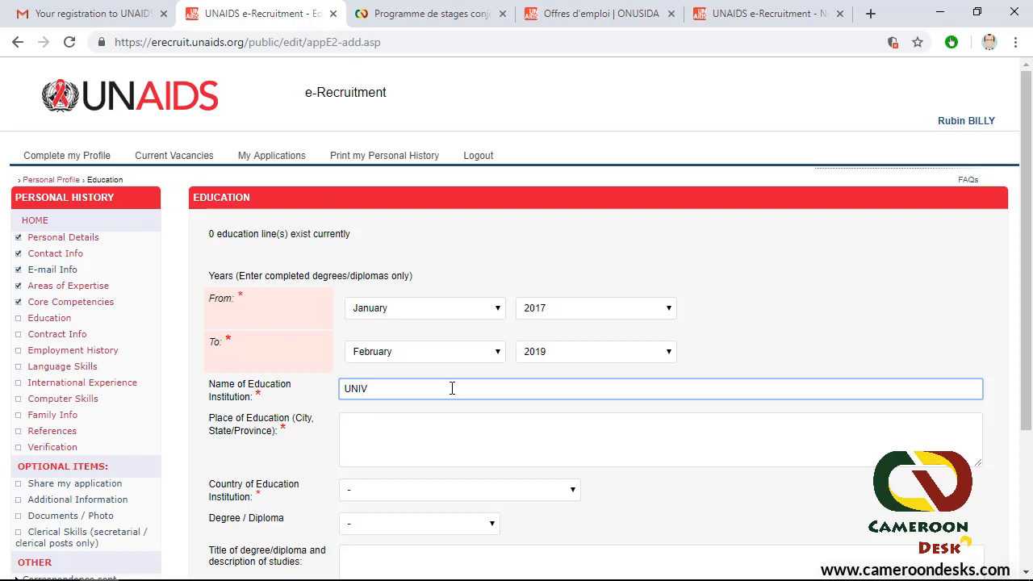
type("ERSITY OF YAOUNDE")
left_click(408, 444)
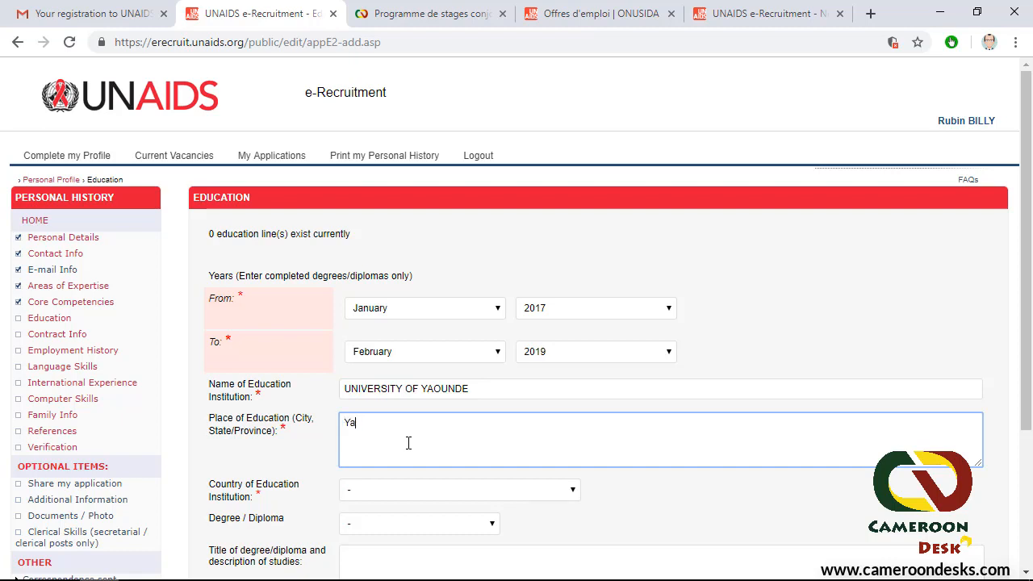
type("Yaoude")
key("BackSpace")
- Choose Cameroon as the country of the education institution
left_click(423, 493)
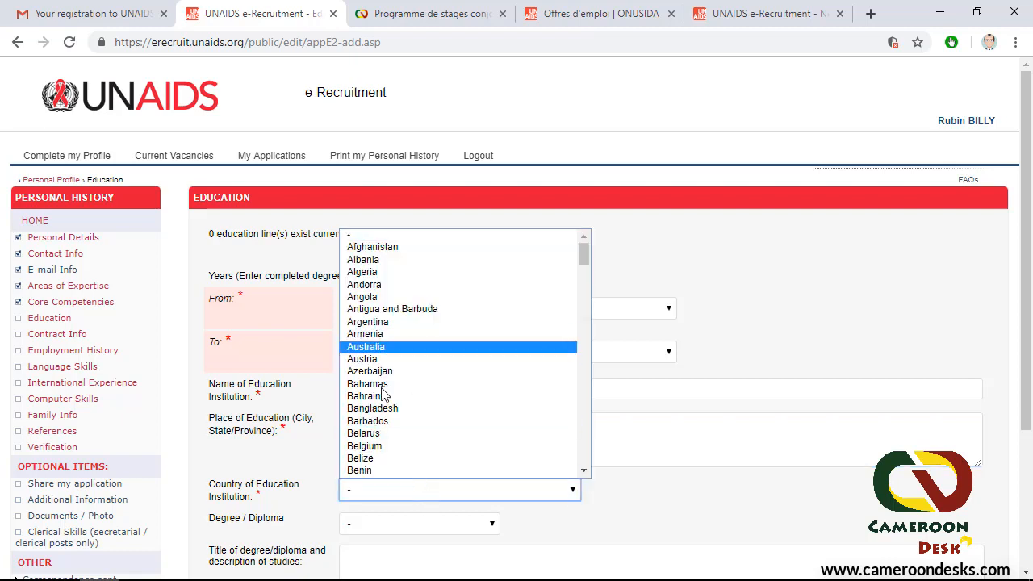
scroll(372, 410, "down", 5)
scroll(369, 395, "down", 5)
scroll(368, 363, "up", 5)
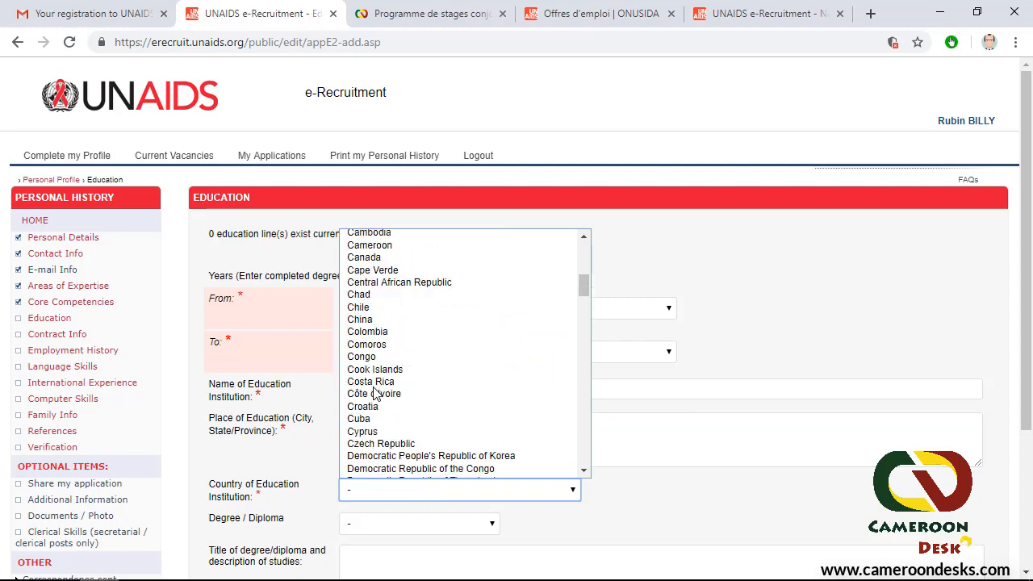
left_click(370, 285)
- Choose M. Sc as the degree or diploma obtained
scroll(363, 485, "down", 1)
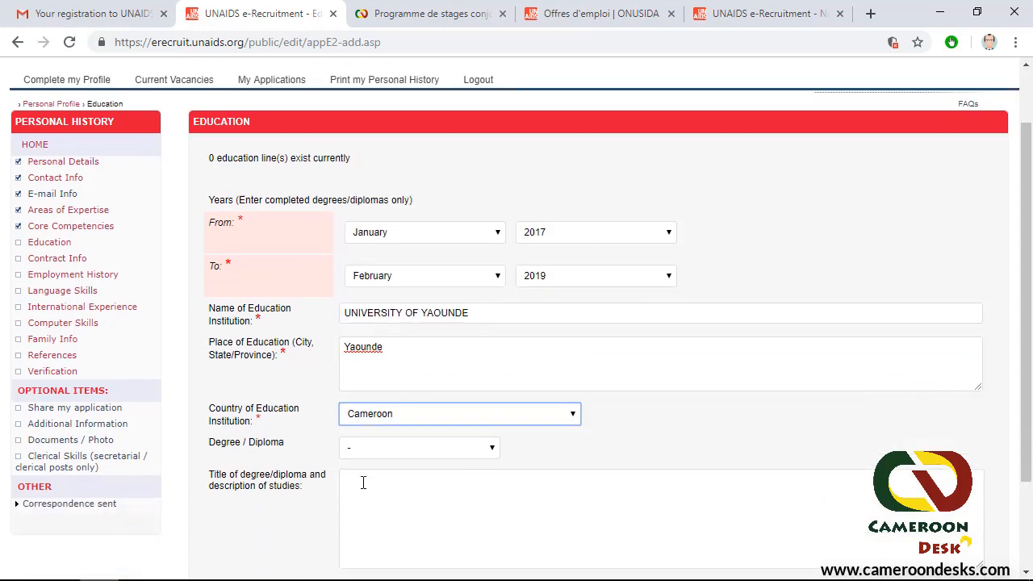
left_click(386, 445)
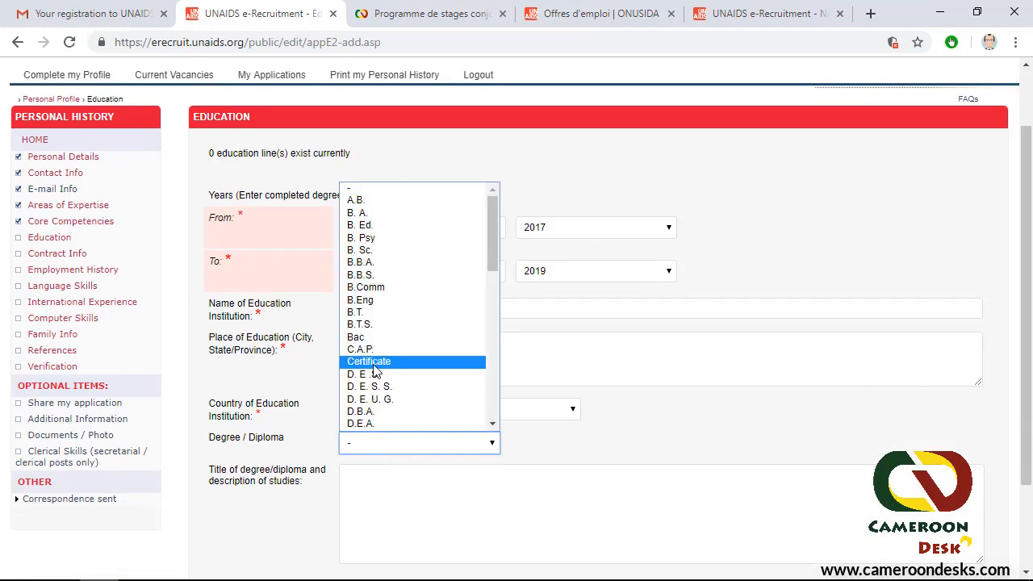
scroll(383, 249, "down", 6)
scroll(363, 323, "up", 2)
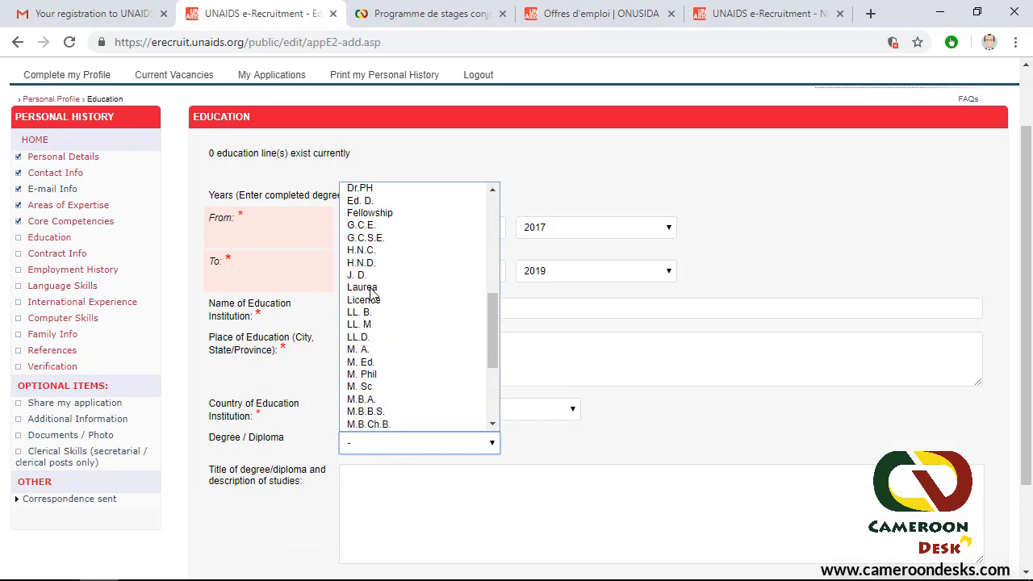
left_click(364, 387)
scroll(454, 371, "down", 1)
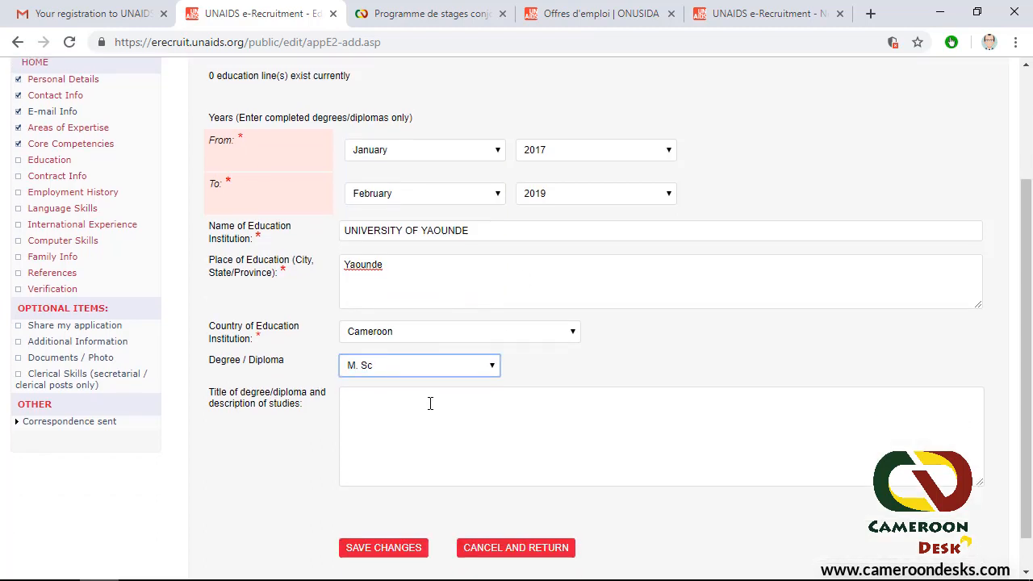
- Describe the degree as "Master of science in accounting", save the education line and check the Education page
left_click(387, 414)
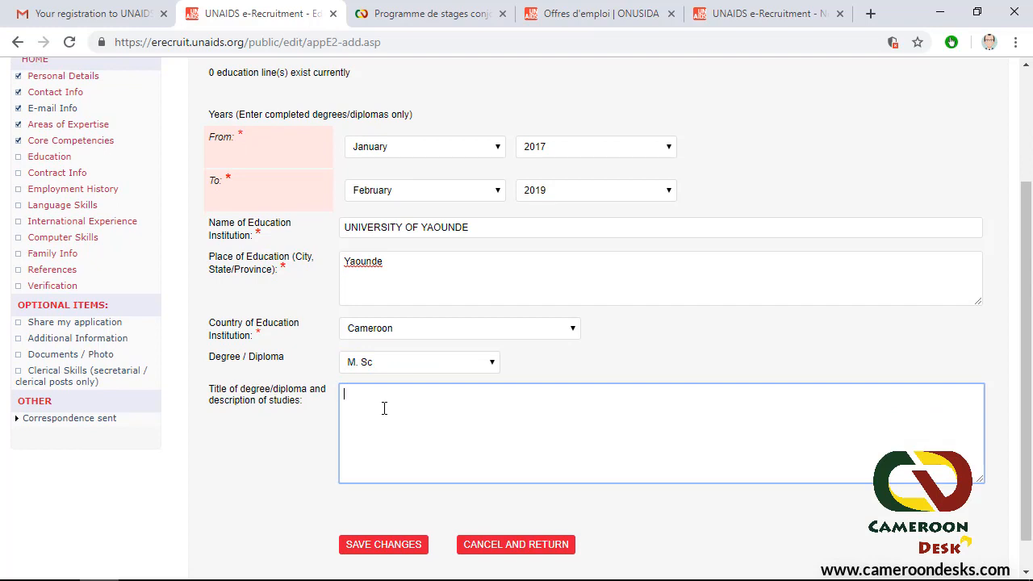
type("M")
type("aster of science in accounting")
scroll(403, 445, "down", 1)
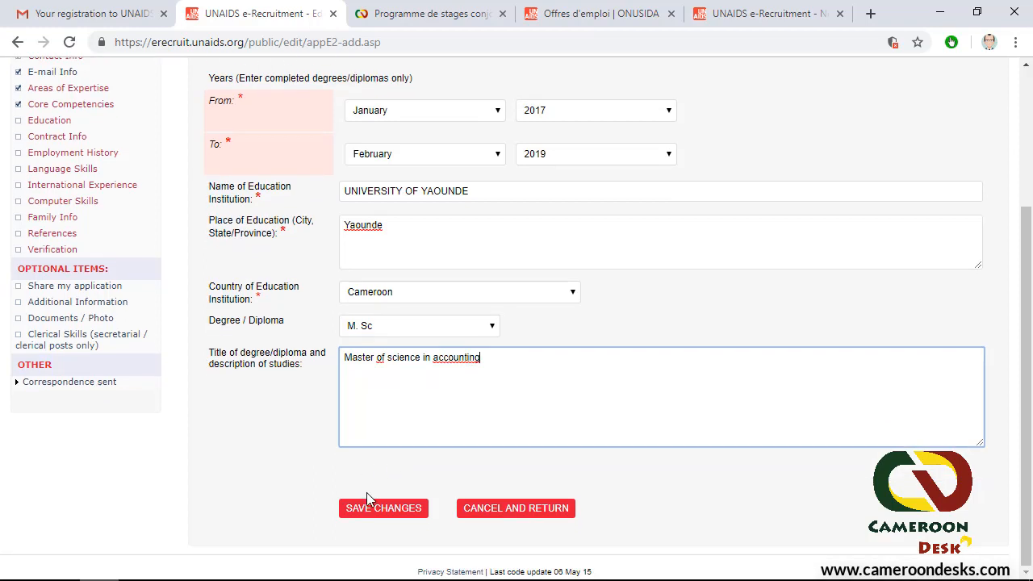
left_click(382, 510)
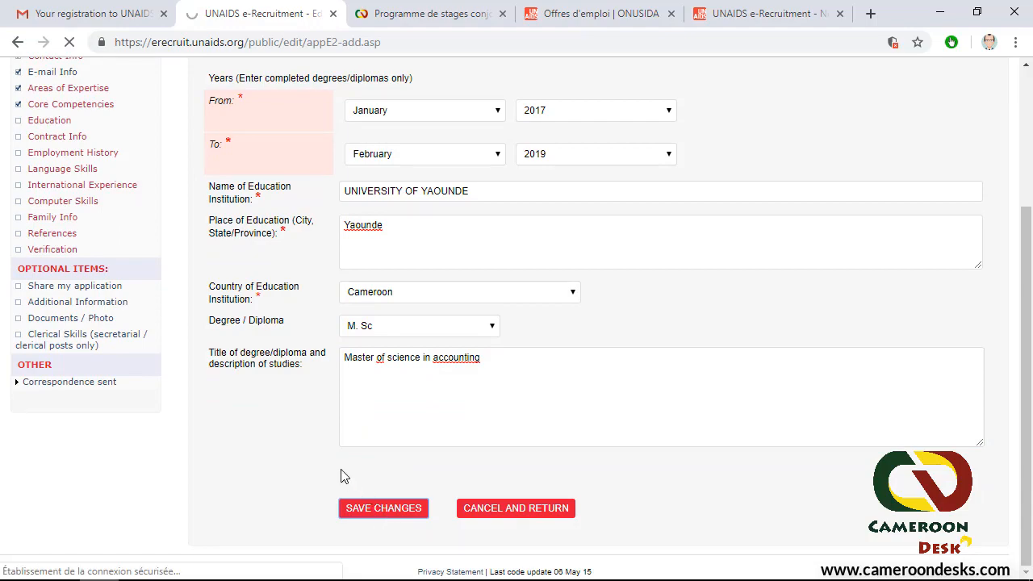
scroll(337, 395, "down", 5)
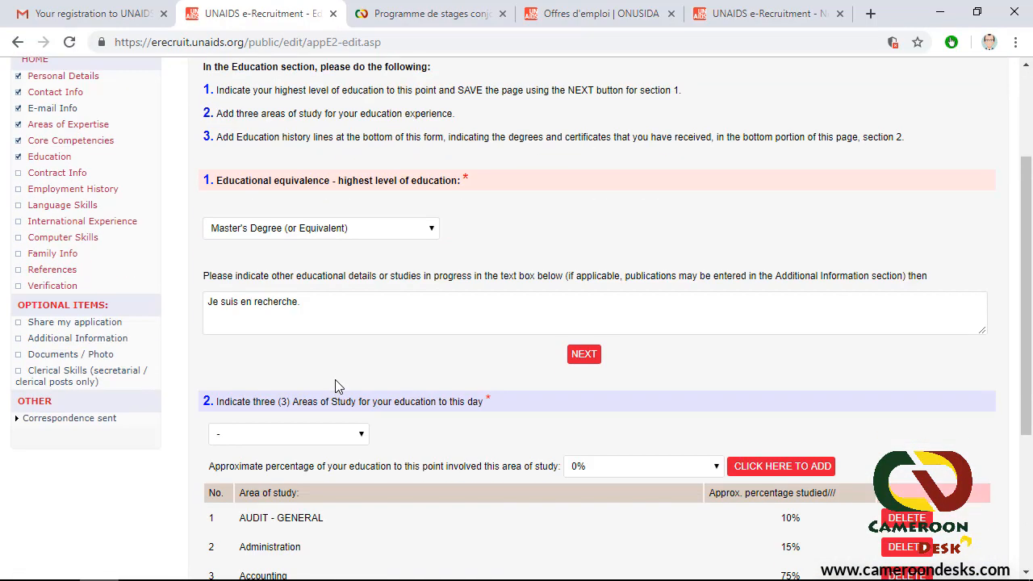
scroll(404, 382, "up", 2)
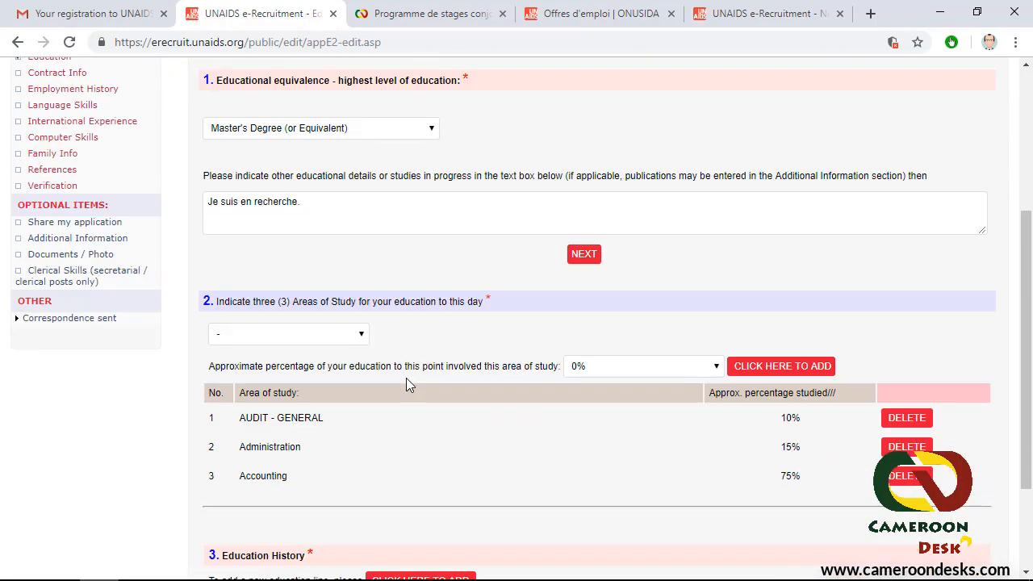
scroll(406, 377, "down", 2)
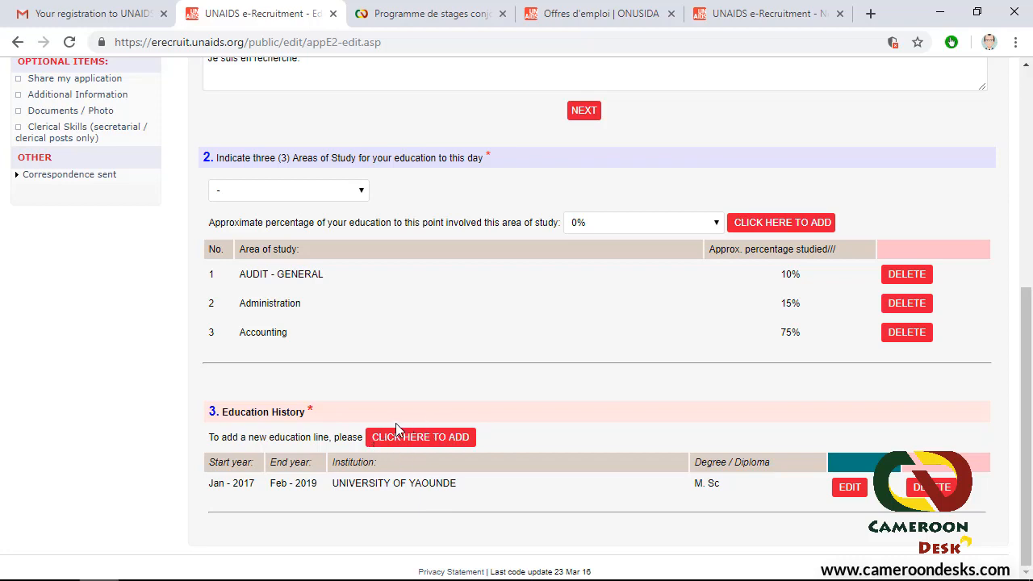